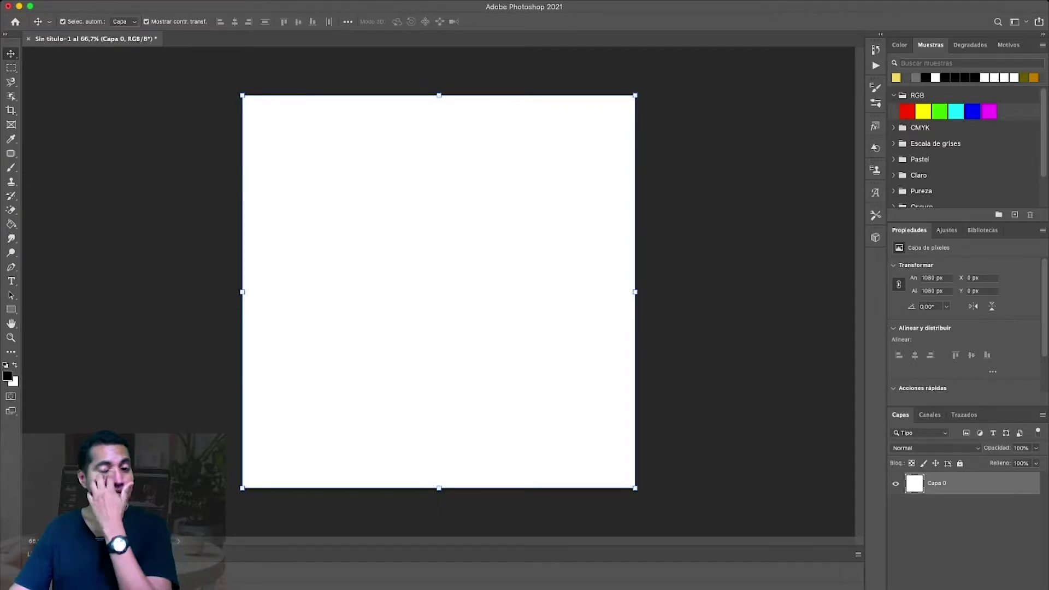
# - Place the laptop photo pexels-cottonbro-5054208, shifting it right and up to fill the square canvas
pyautogui.hotkey('ctrl', 't')
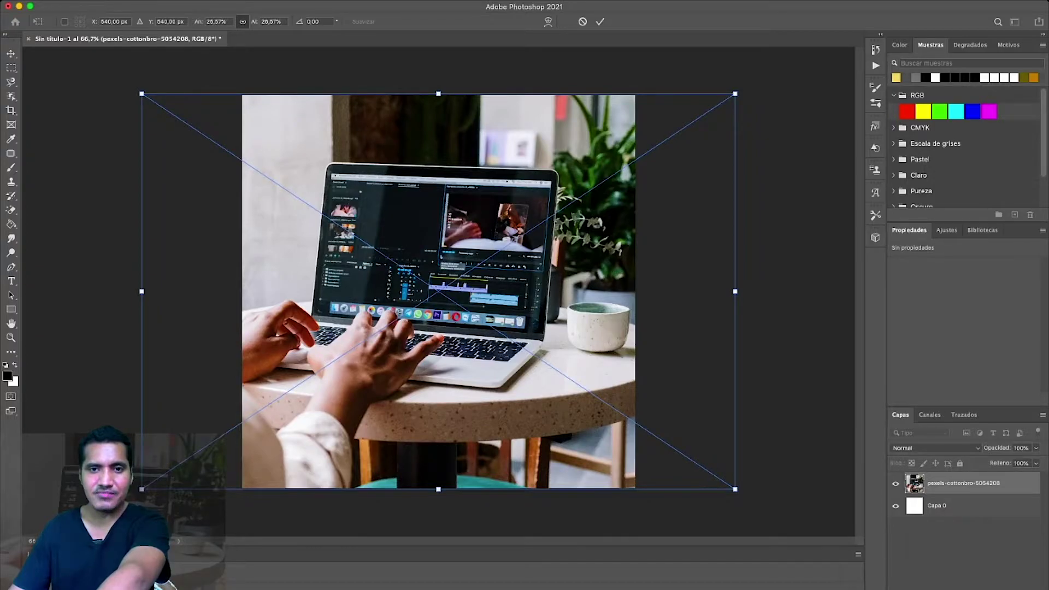
pyautogui.press('Return')
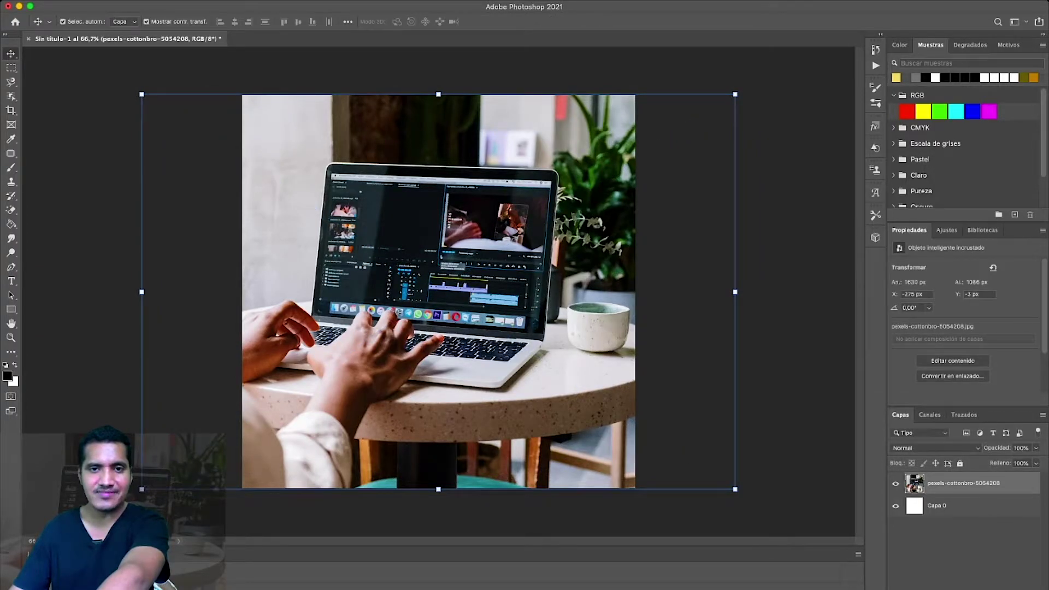
pyautogui.moveTo(437, 290); pyautogui.dragTo(499, 289)
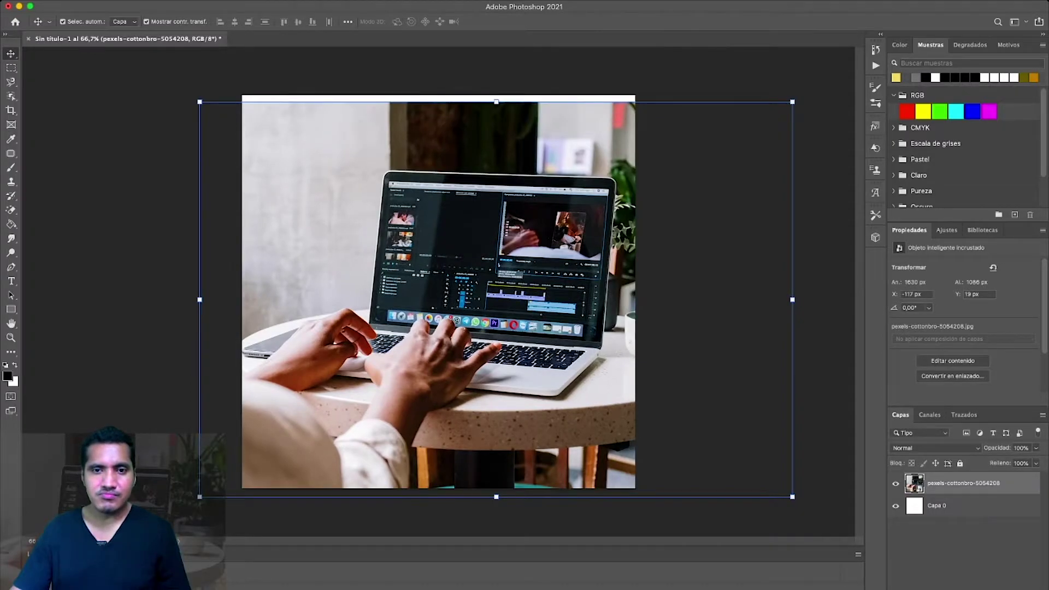
pyautogui.moveTo(499, 290); pyautogui.dragTo(499, 279)
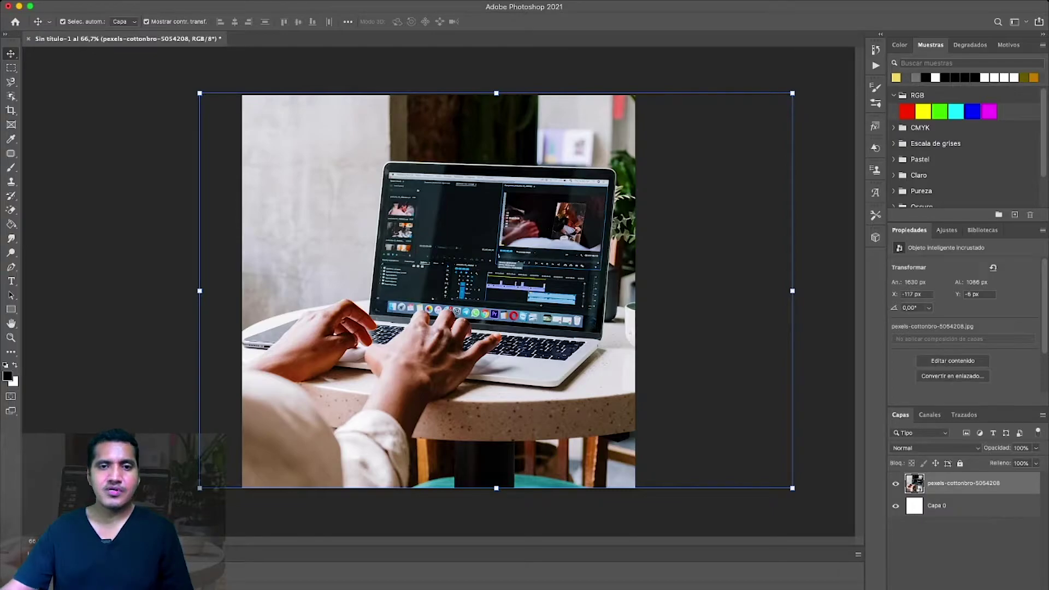
pyautogui.press('i')
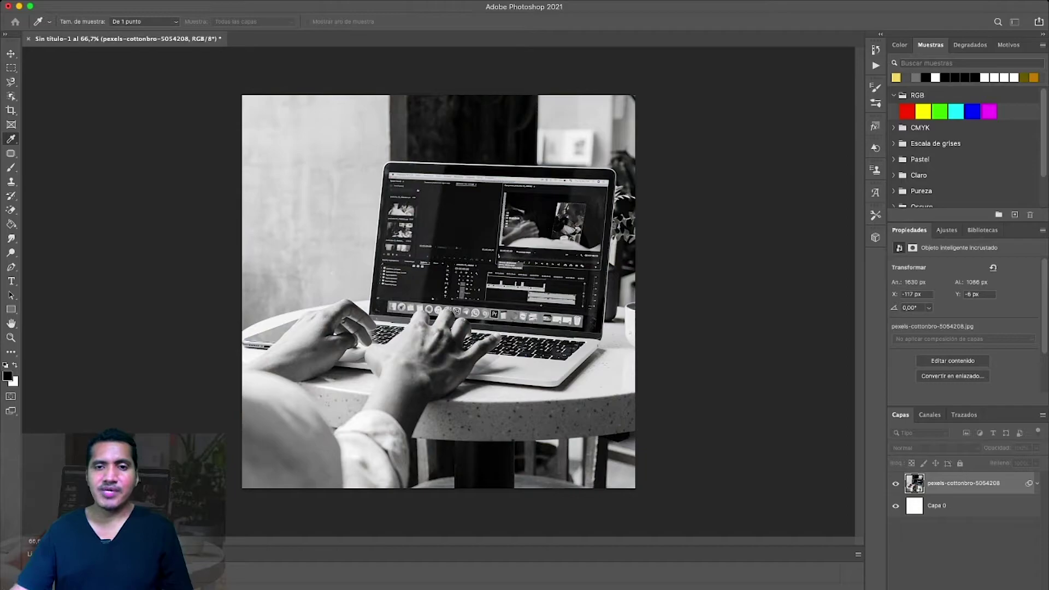
# - Deselect the photo layer and add the empty layer Capa 1 above it
pyautogui.press('v')
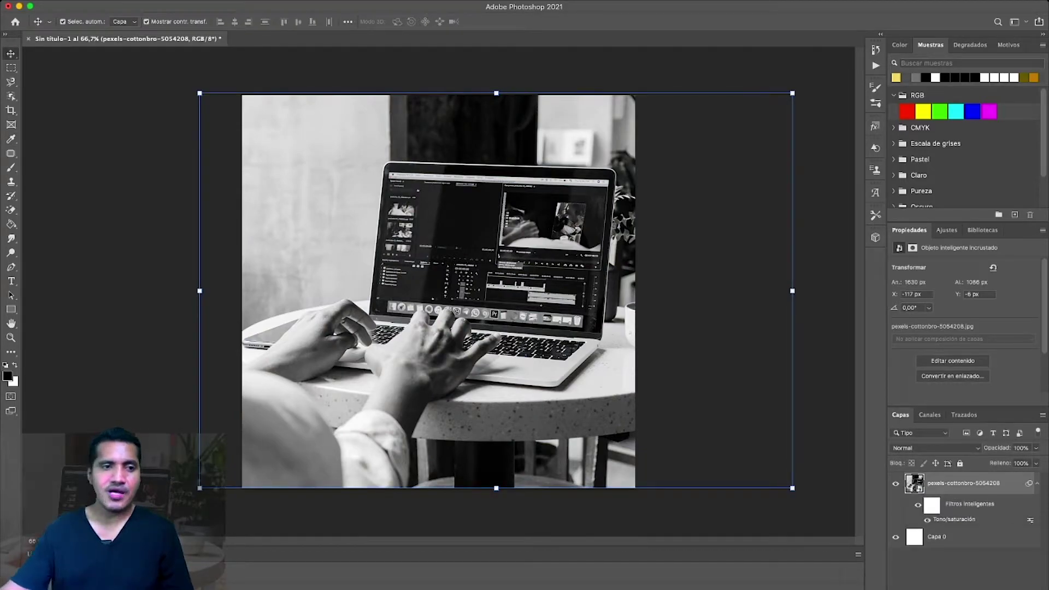
pyautogui.press('g')
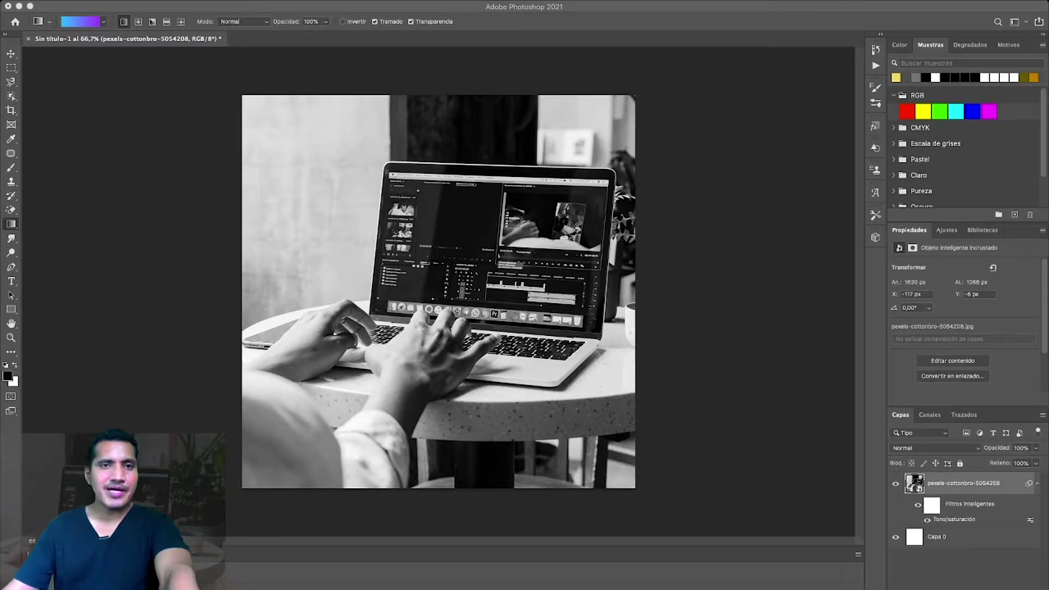
pyautogui.click(961, 563)
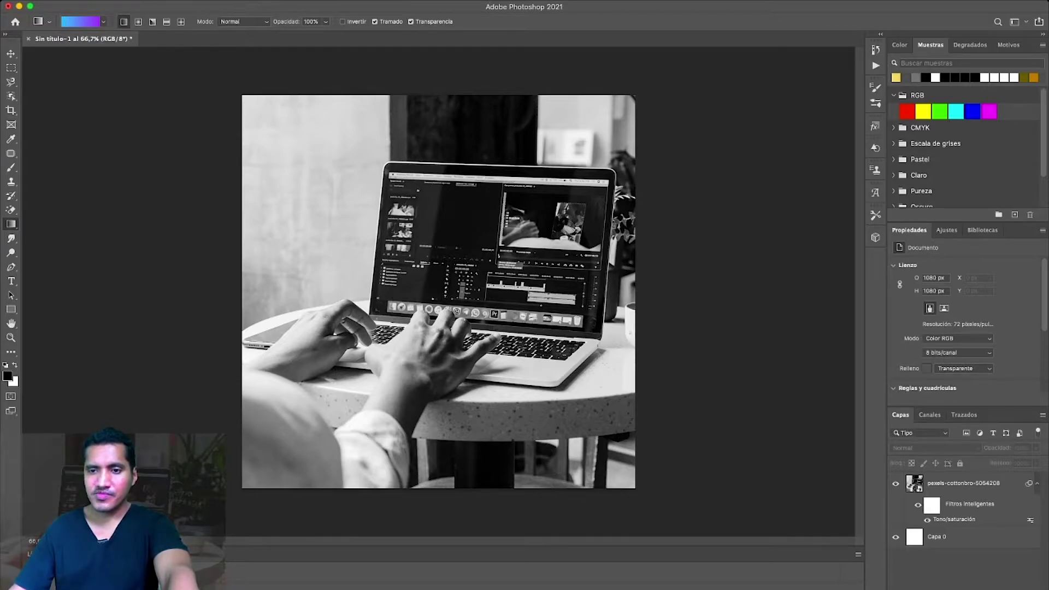
pyautogui.hotkey('ctrl', 'shift', 'alt', 'n')
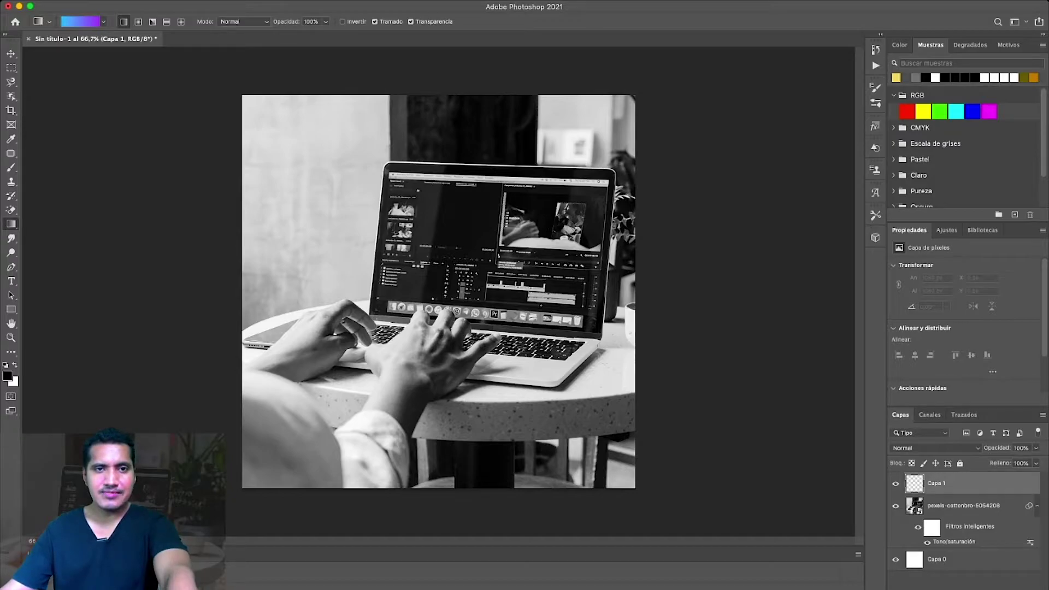
# - Drag the blue-to-purple gradient diagonally across Capa 1 to cover the canvas
pyautogui.moveTo(301, 146); pyautogui.dragTo(577, 427)
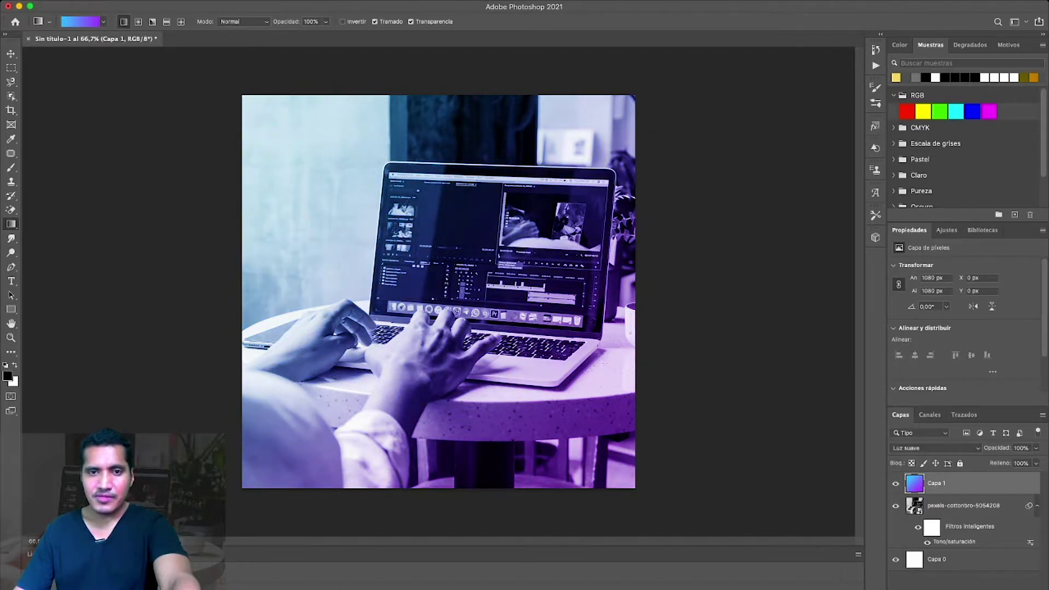
# - Blend Capa 1 in Luz suave mode and set its opacity to 66%
pyautogui.press('Down')
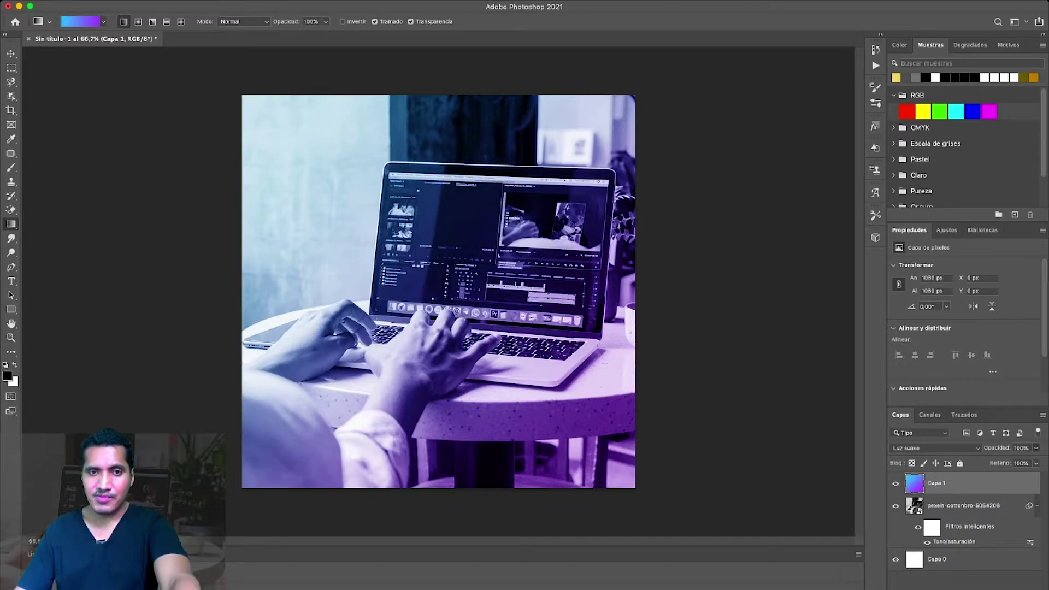
pyautogui.write('71')
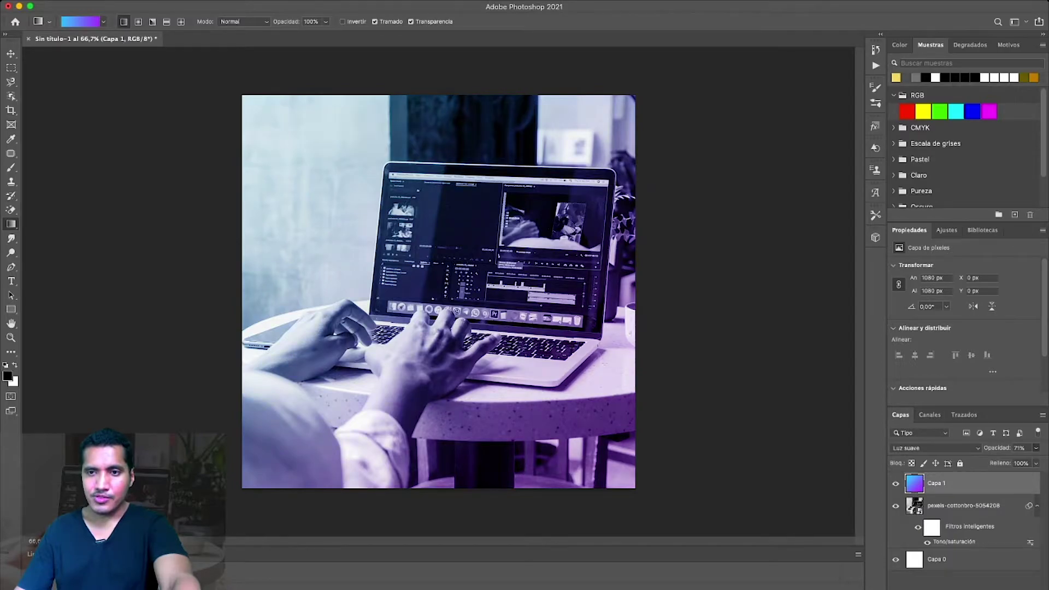
pyautogui.write('64')
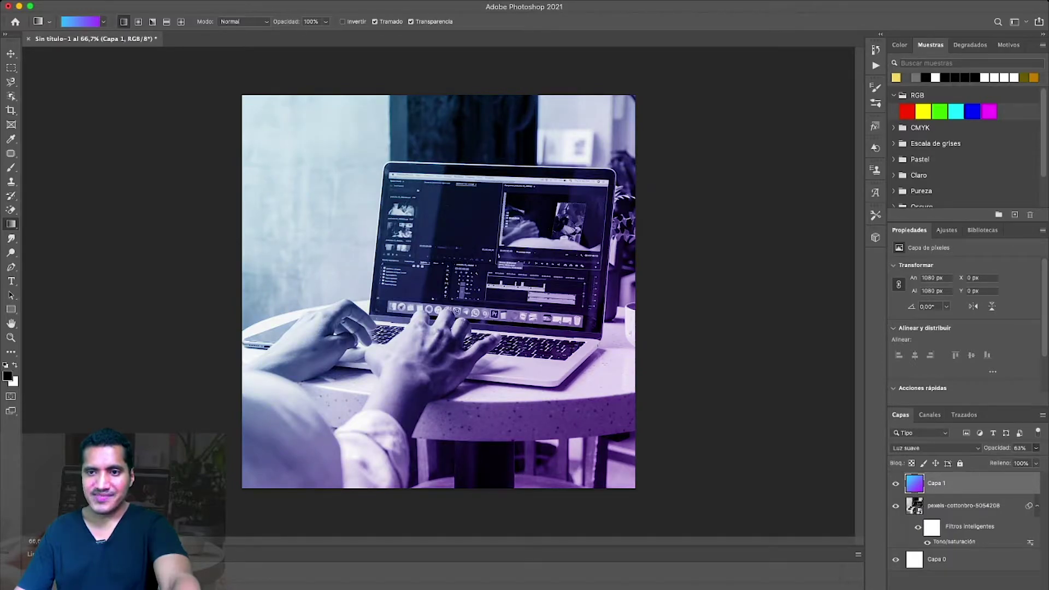
pyautogui.write('58')
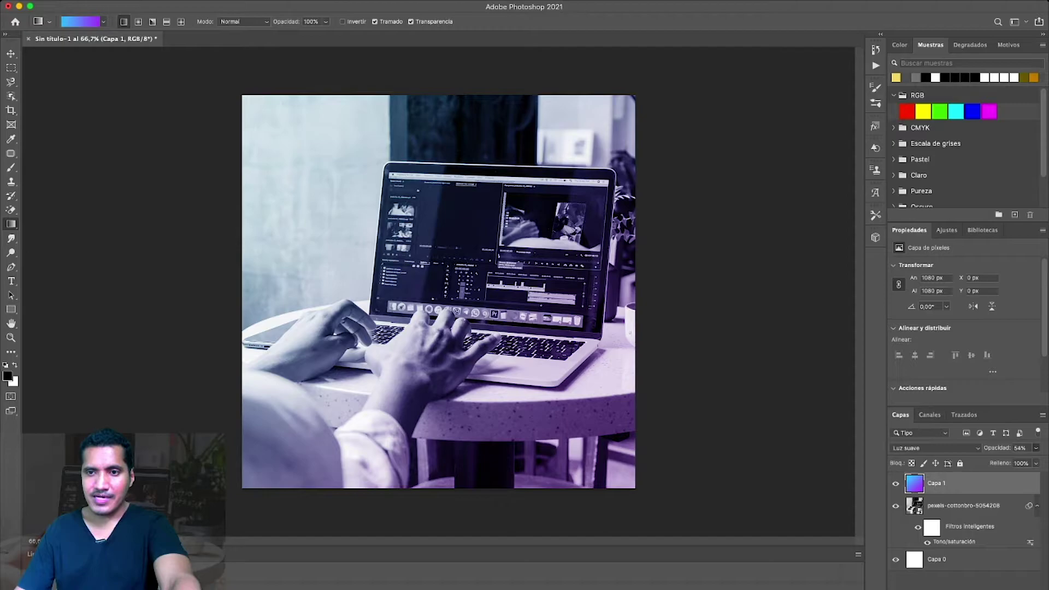
pyautogui.press('Down')
pyautogui.press('Down')
pyautogui.press('Up')
pyautogui.press('Up')
pyautogui.press('Up')
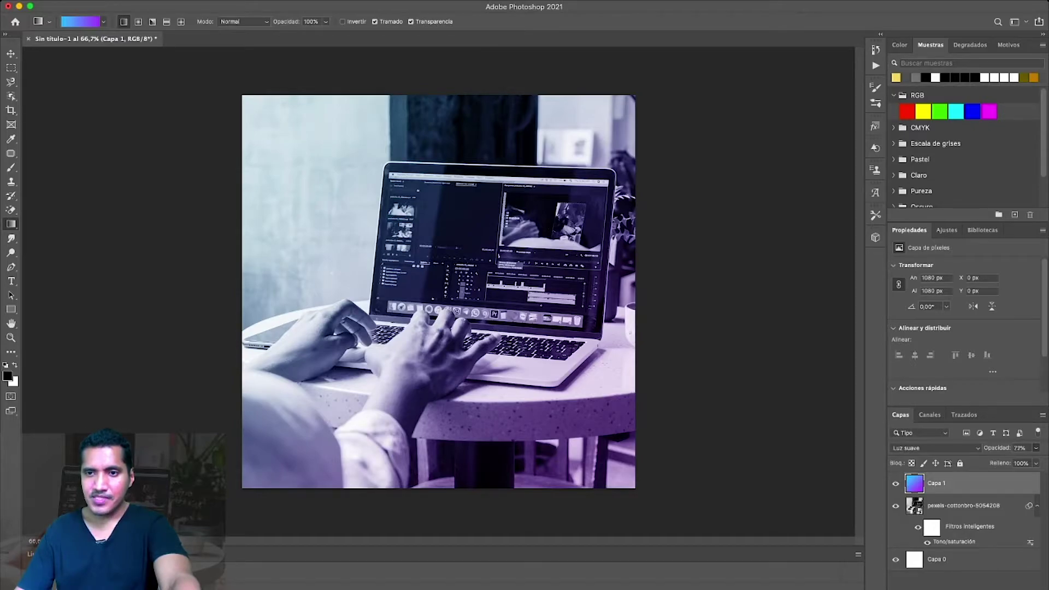
pyautogui.press('Down')
pyautogui.press('Down')
pyautogui.press('Down')
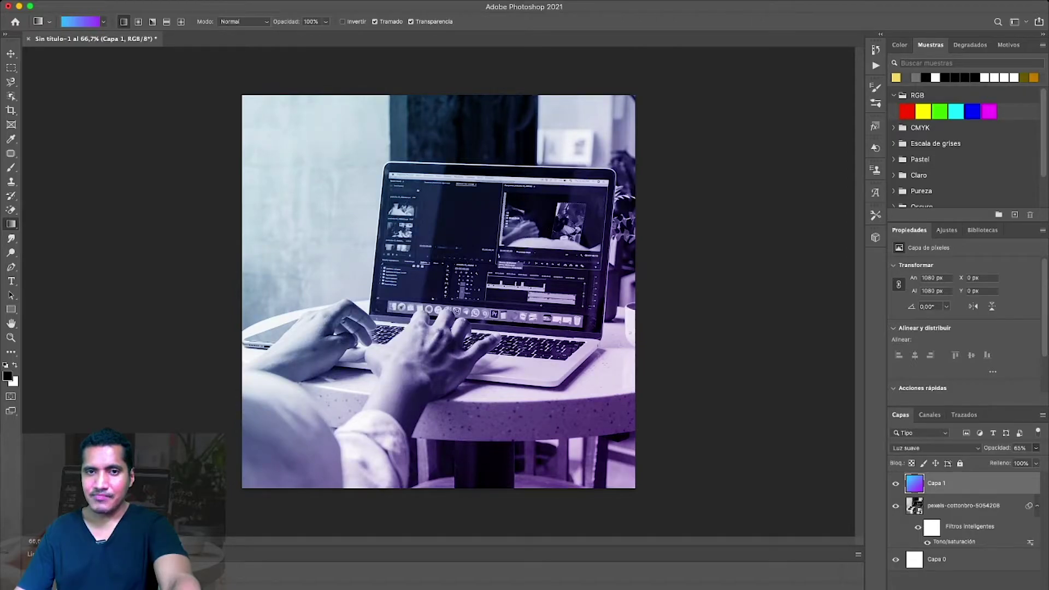
pyautogui.press('Up')
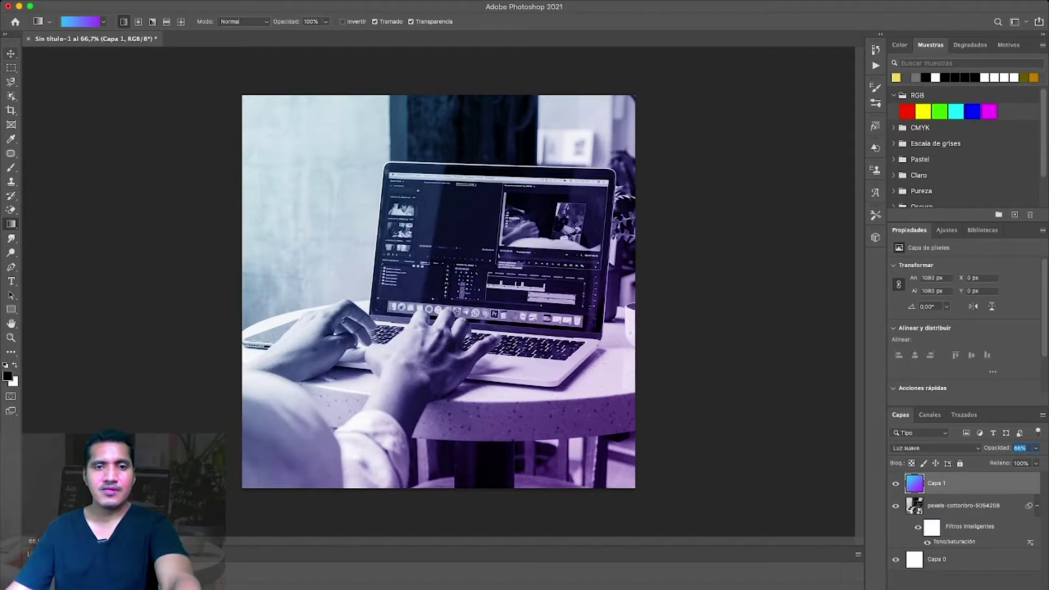
pyautogui.press('v')
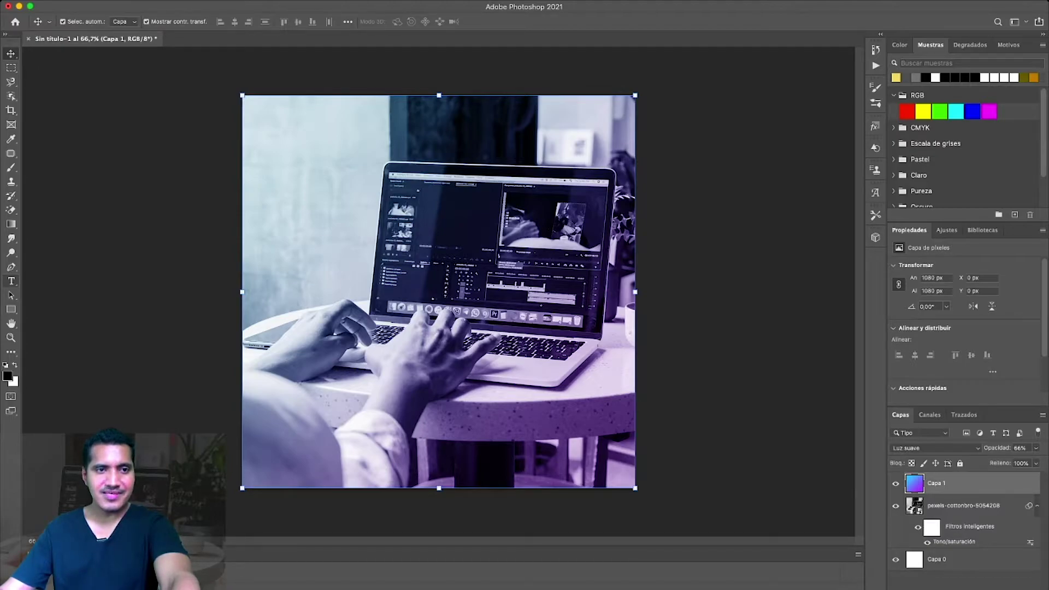
# - Type white BICOLOR text on the photo and enlarge it toward the bottom centre
pyautogui.press('t')
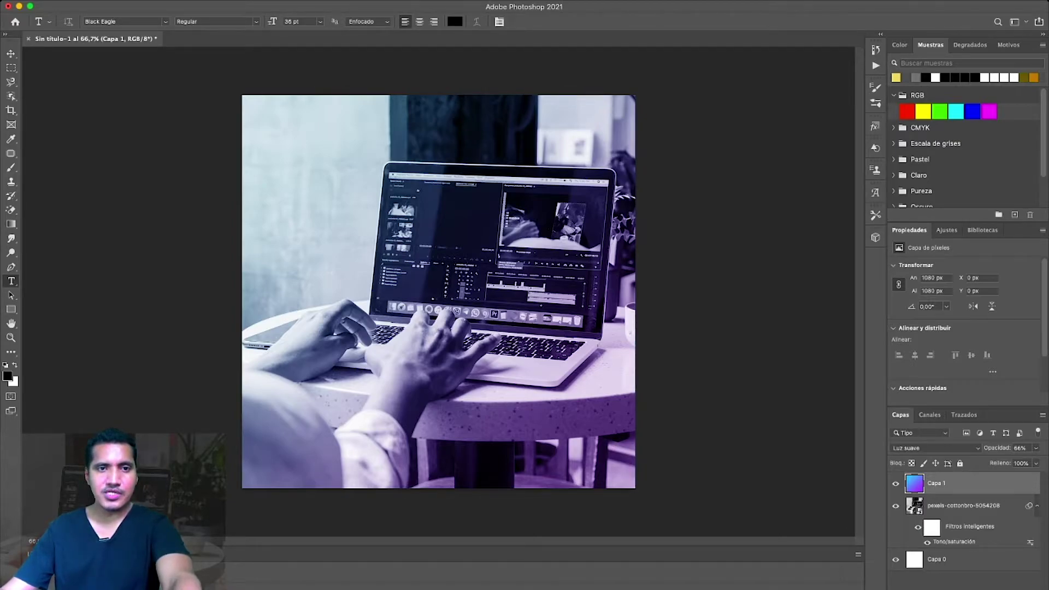
pyautogui.press('x')
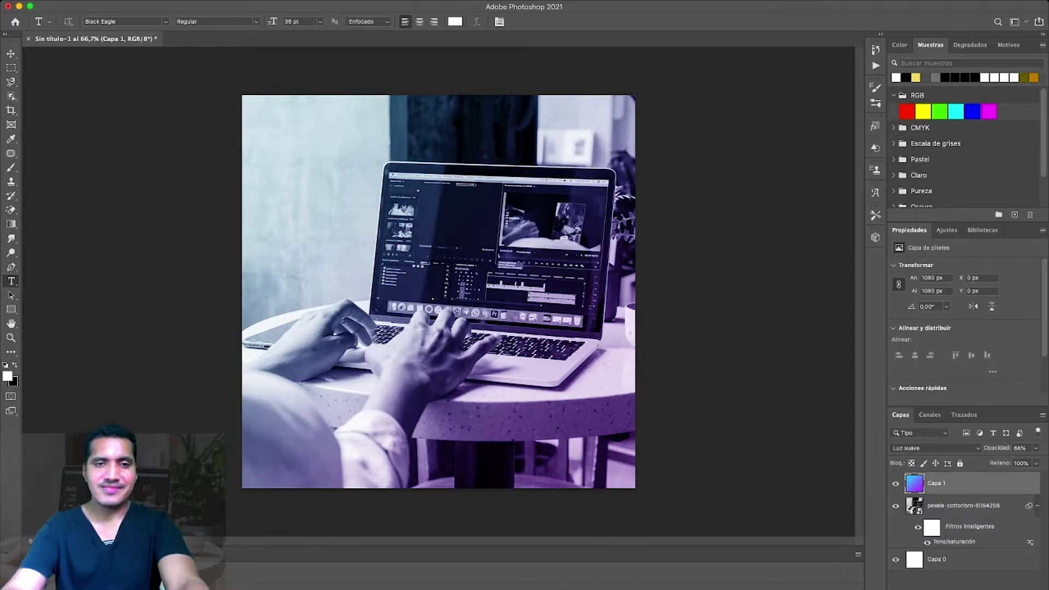
pyautogui.click(437, 289)
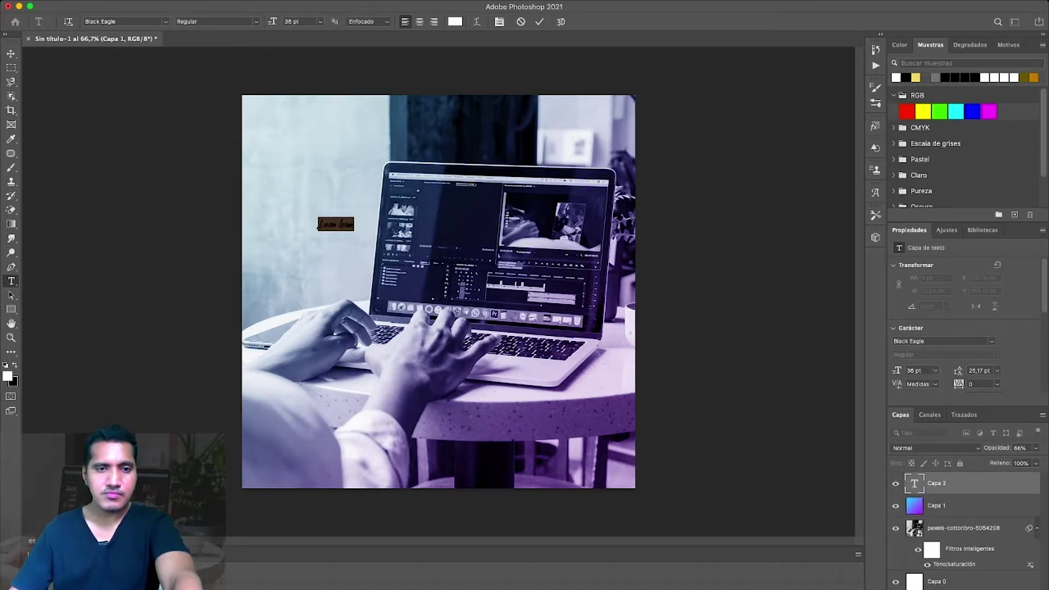
pyautogui.write('@DDLDER')
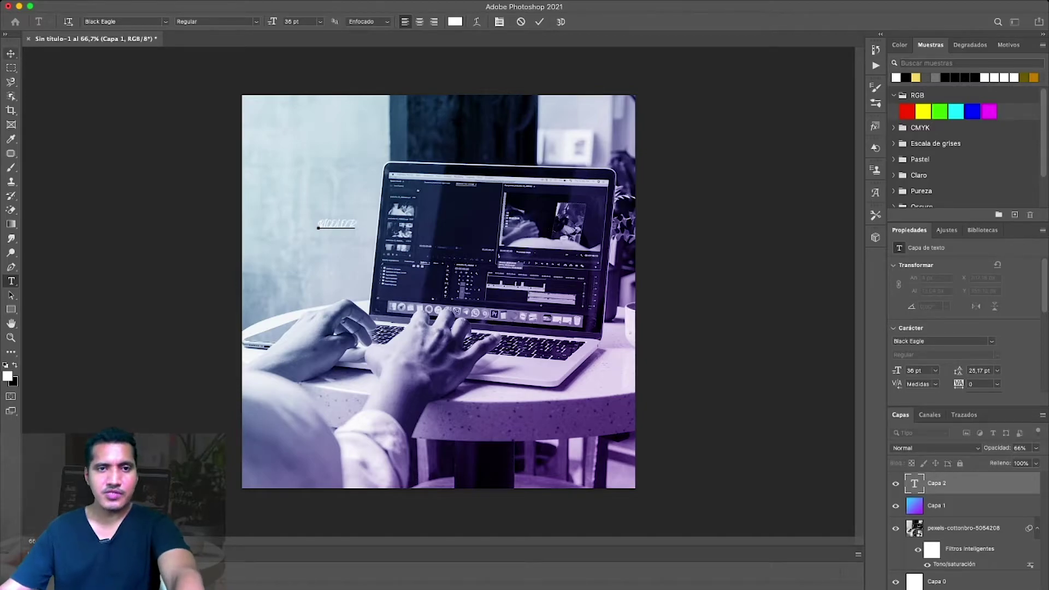
pyautogui.write('v')
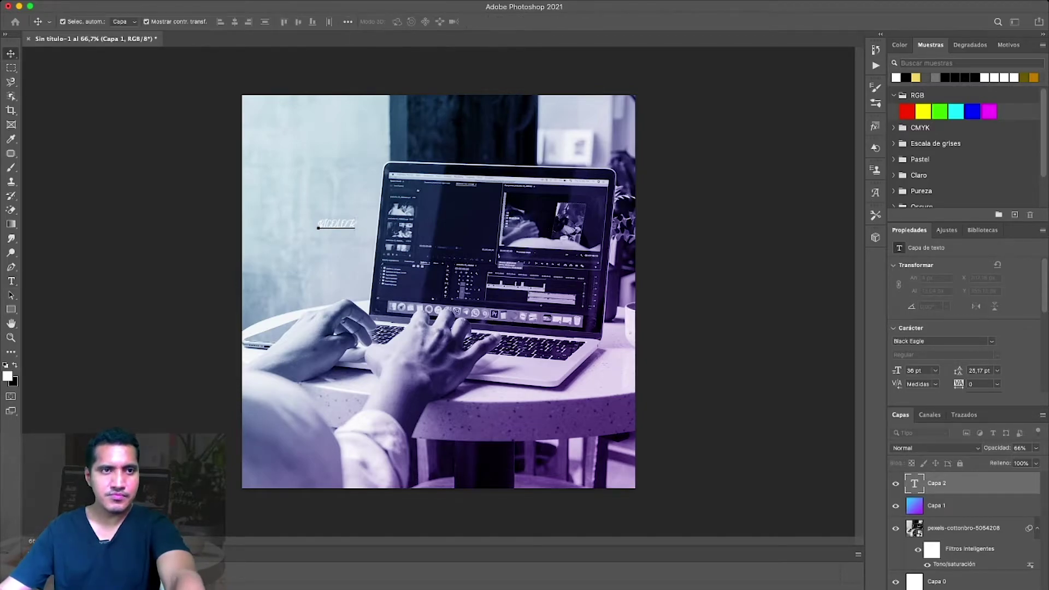
pyautogui.hotkey('ctrl', 't')
pyautogui.moveTo(356, 228)
pyautogui.mouseDown()
pyautogui.moveTo(476, 257)
pyautogui.moveTo(515, 429)
pyautogui.mouseUp()
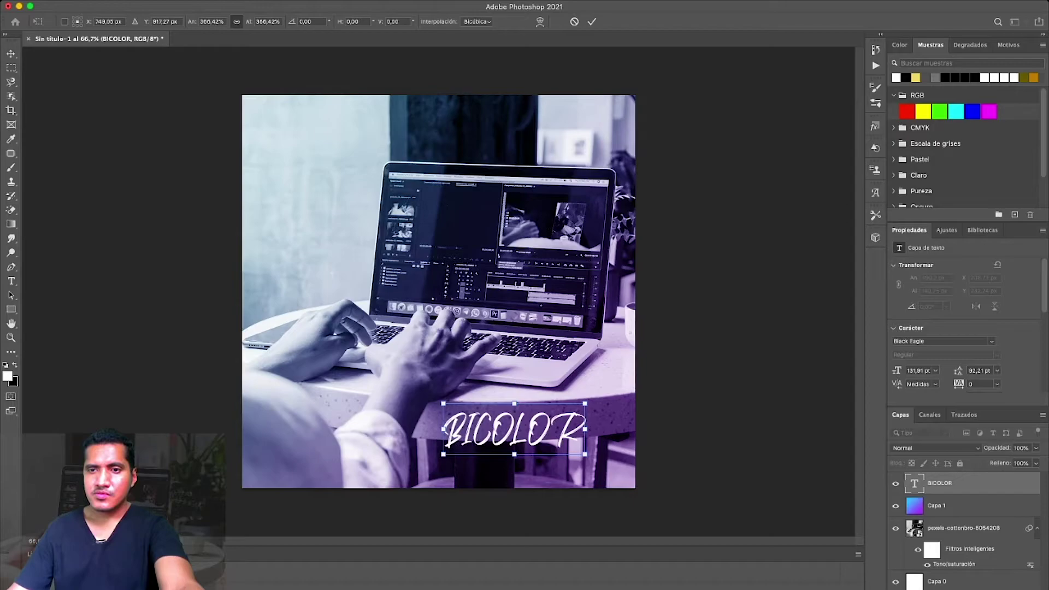
# - Confirm BICOLOR's size and position, switch its font to Gotham Bold, and commit it
pyautogui.press('Right')
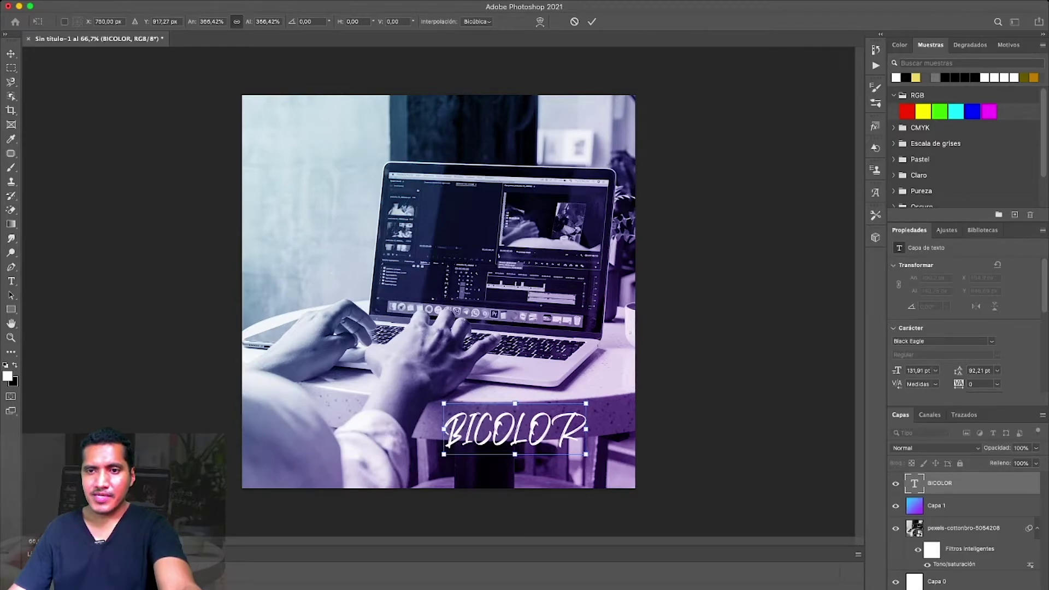
pyautogui.press('Return')
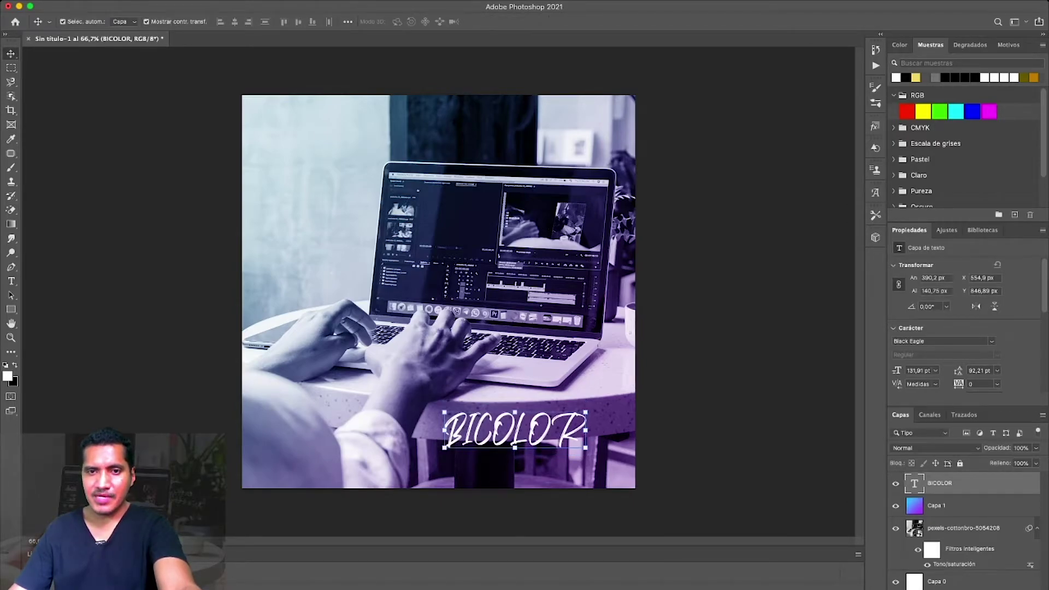
pyautogui.doubleClick(579, 425)
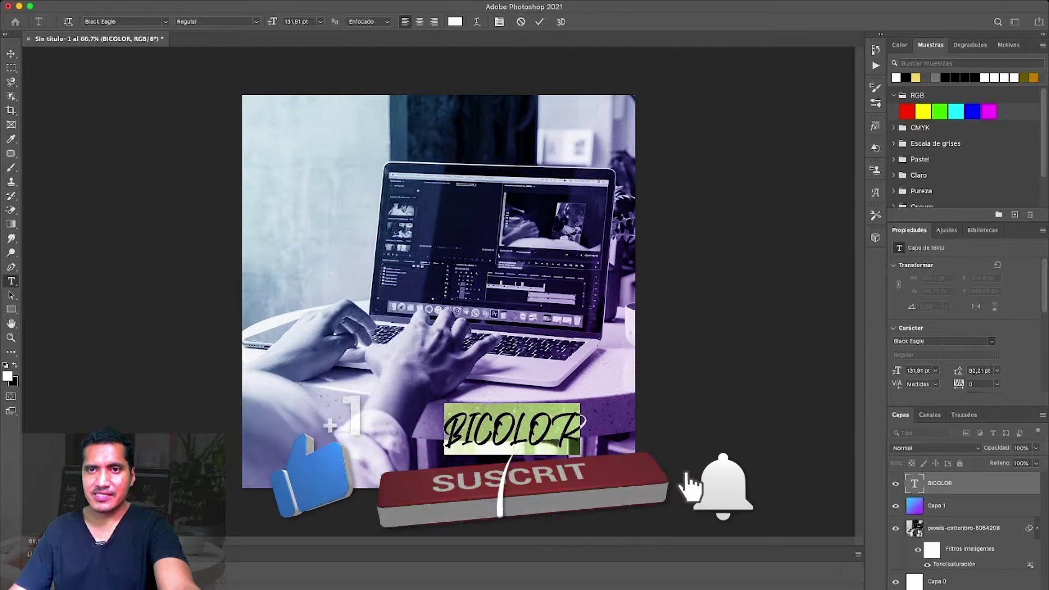
pyautogui.click(929, 341)
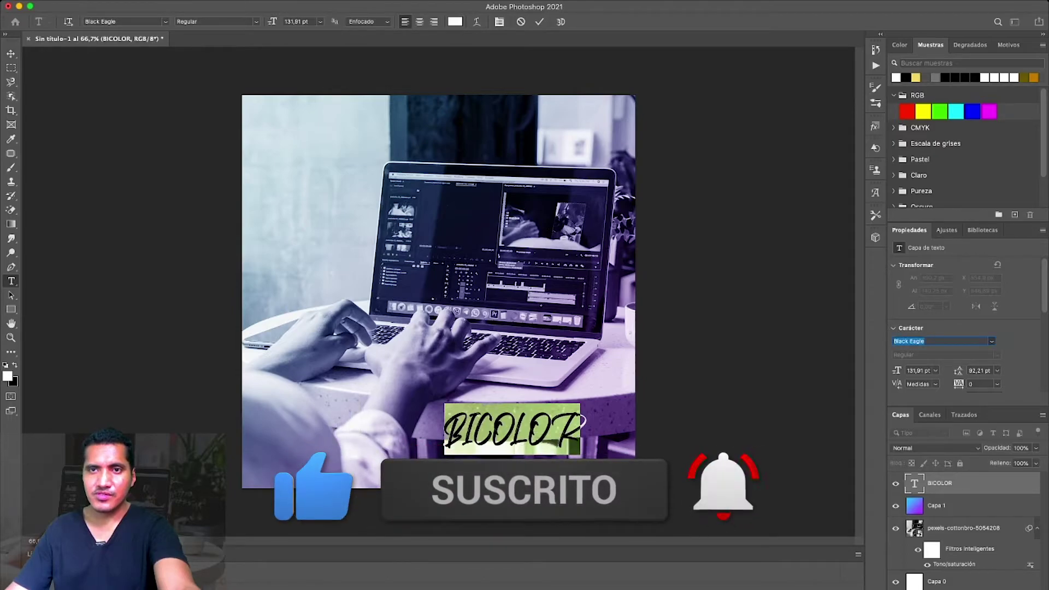
pyautogui.press('Up')
pyautogui.press('Up')
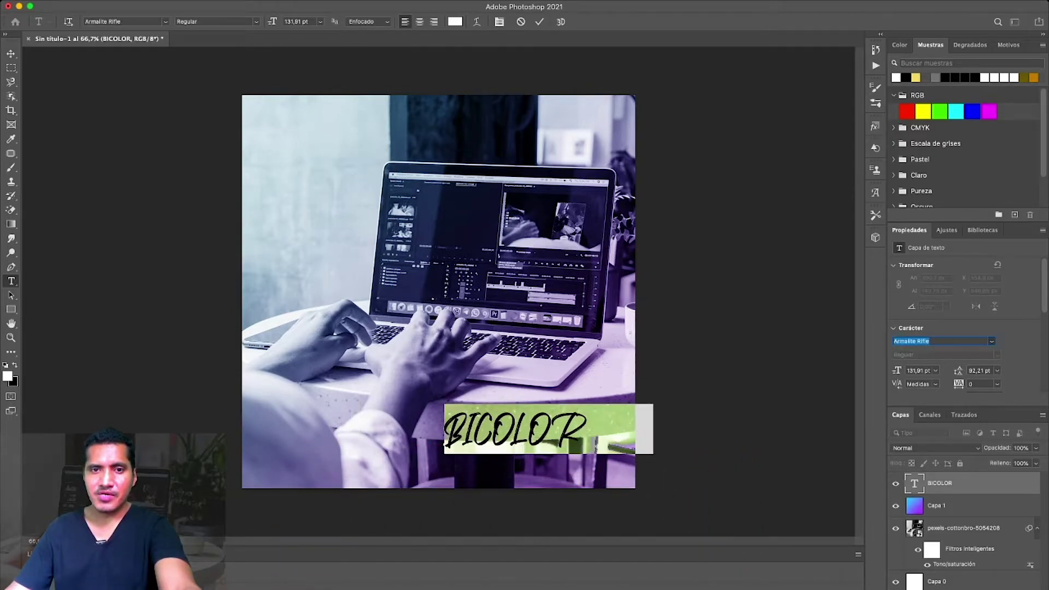
pyautogui.press('Up')
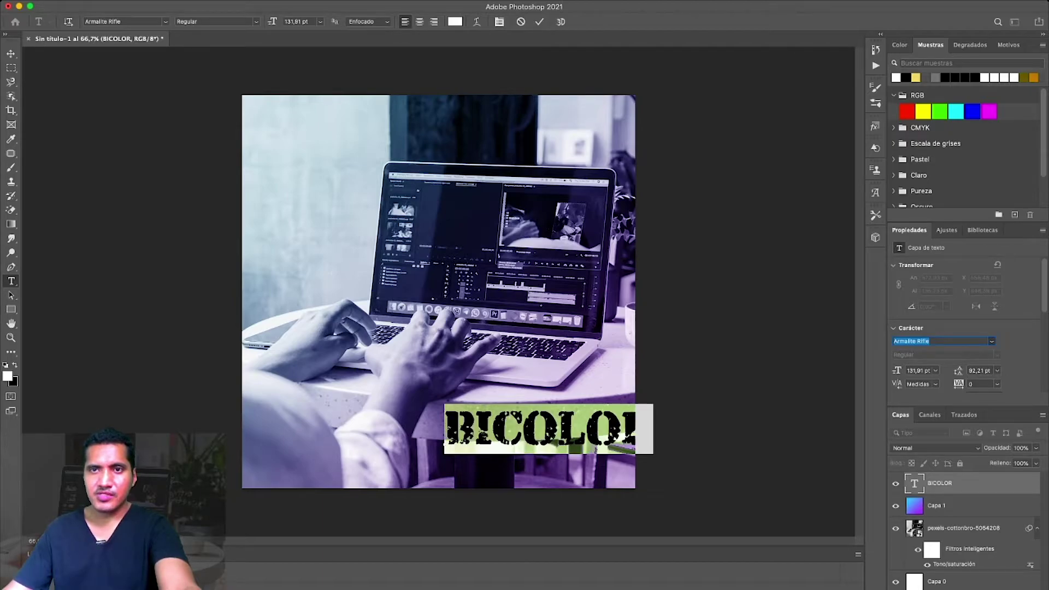
pyautogui.press('Up')
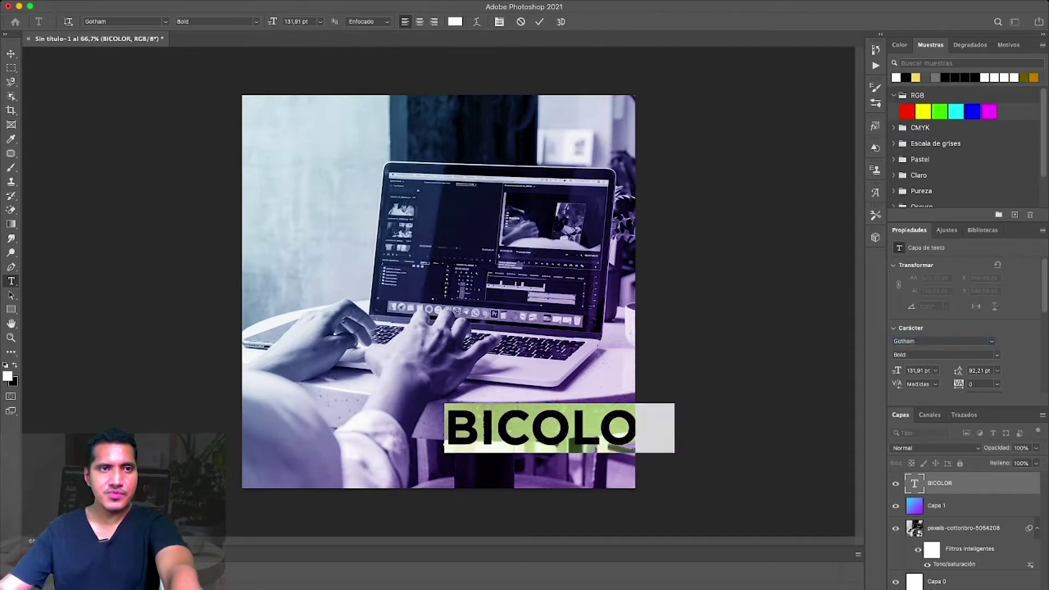
pyautogui.press('Return')
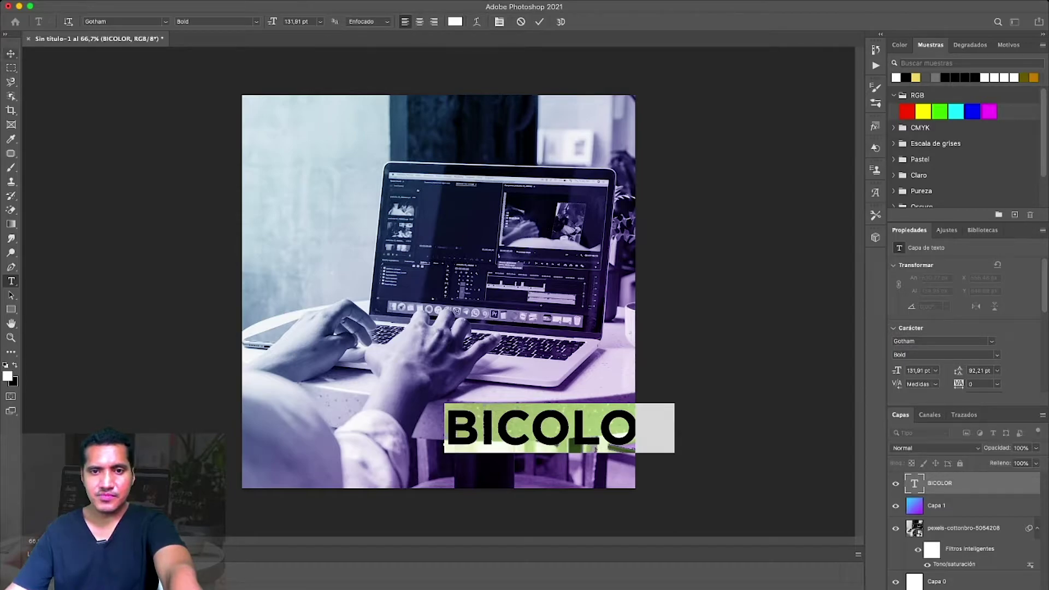
pyautogui.press('Right')
pyautogui.hotkey('ctrl', 'Return')
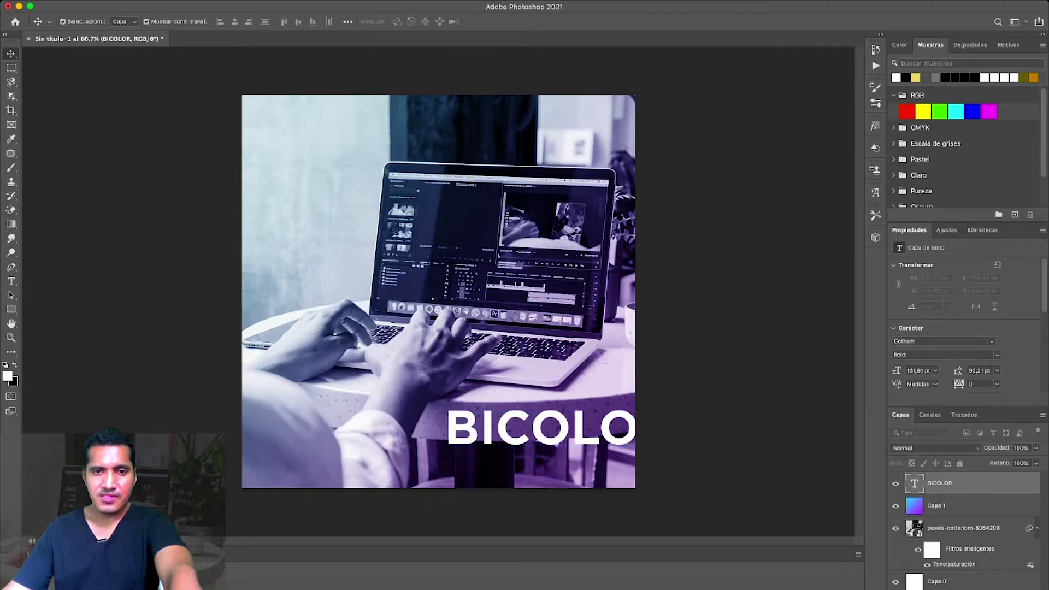
# - Drag BICOLOR fully onto the lower photo and duplicate it as BICOLOR copia
pyautogui.moveTo(541, 428)
pyautogui.mouseDown()
pyautogui.moveTo(496, 455)
pyautogui.moveTo(457, 449)
pyautogui.moveTo(455, 441)
pyautogui.moveTo(483, 432)
pyautogui.mouseUp()
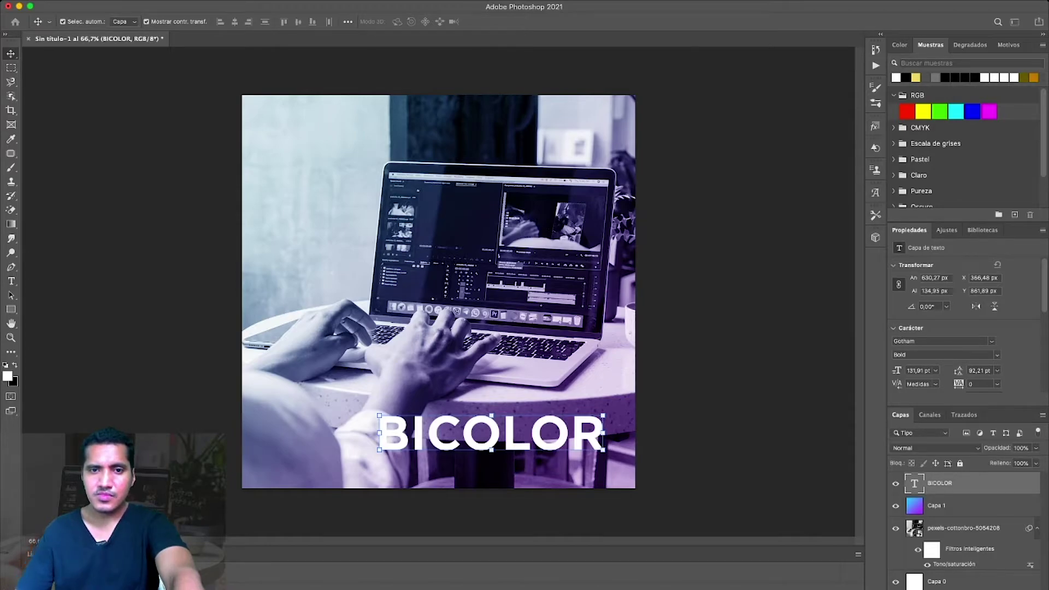
pyautogui.hotkey('ctrl', 'j')
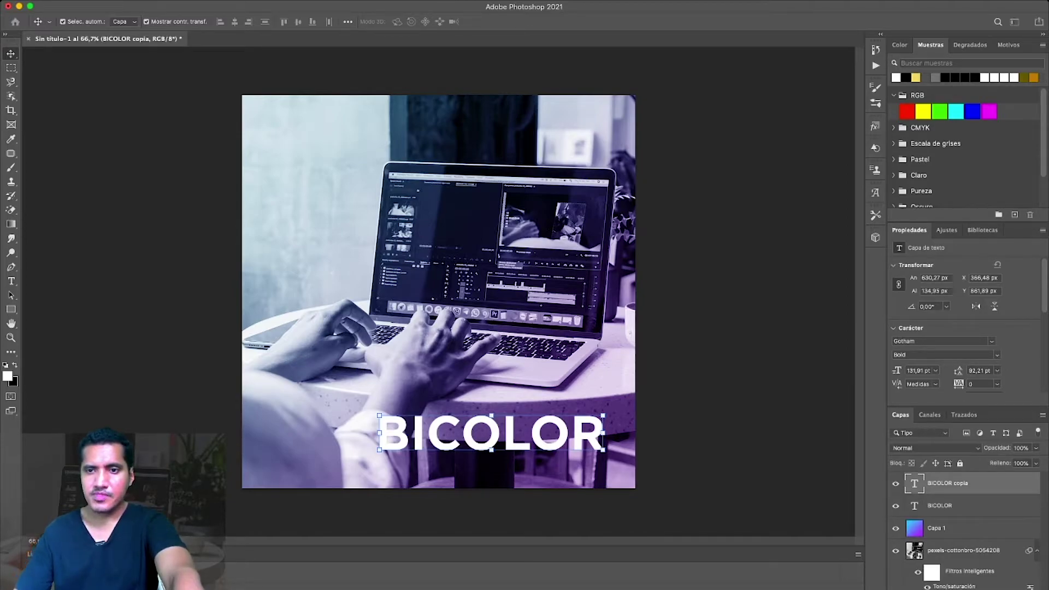
# - Make a second BICOLOR copy and move the original white layer to the top
pyautogui.hotkey('ctrl', 'j')
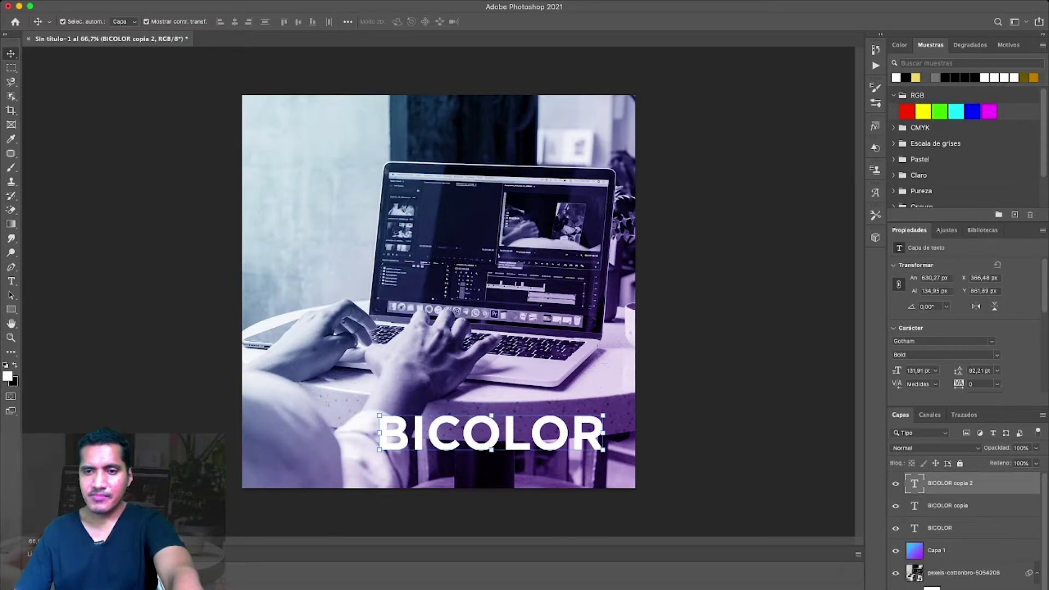
pyautogui.hotkey('alt', '[')
pyautogui.hotkey('alt', '[')
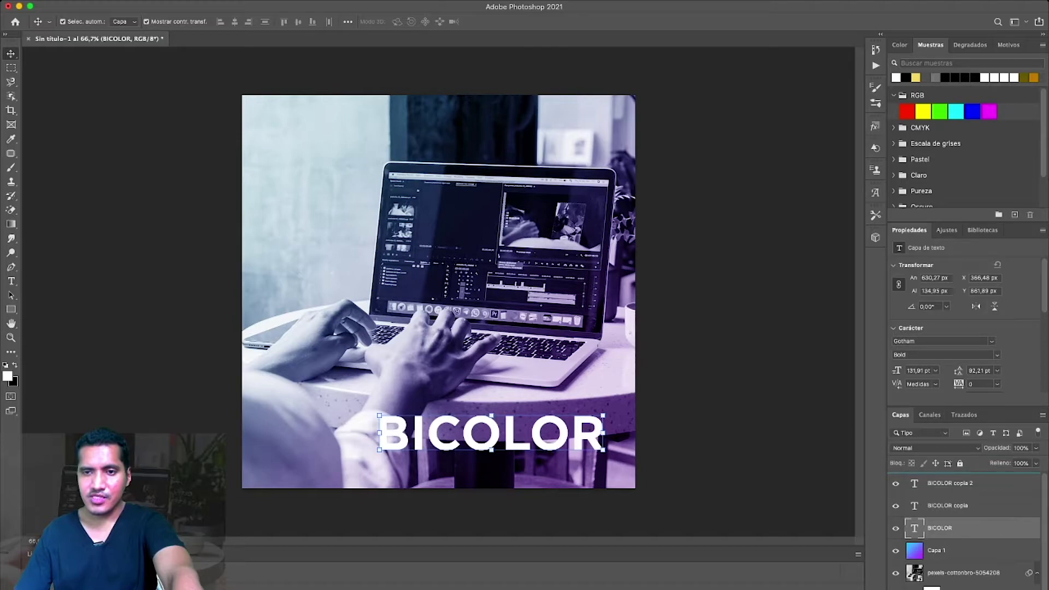
pyautogui.hotkey('ctrl', 'shift', ']')
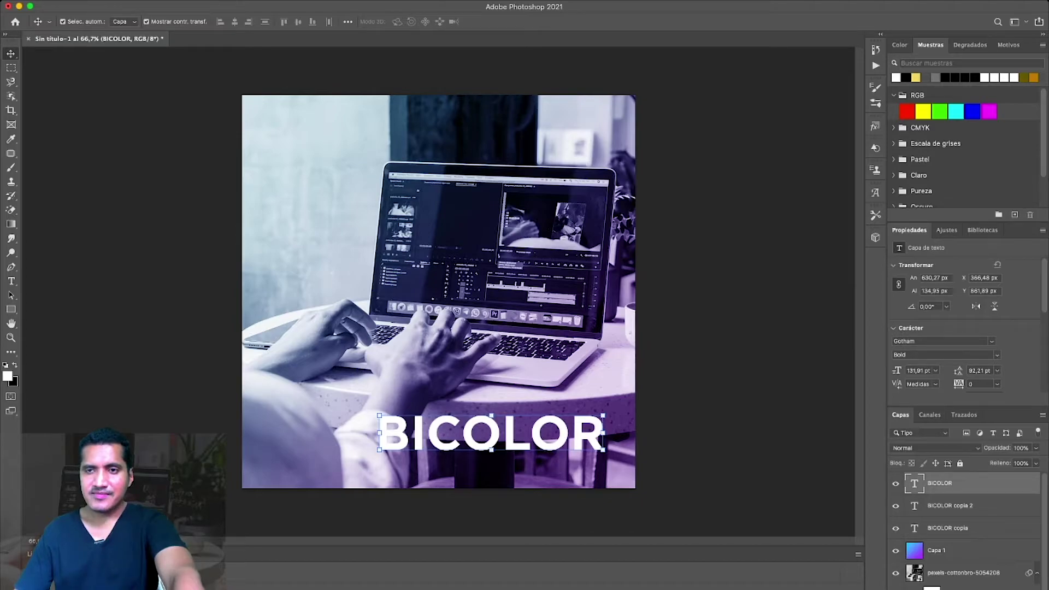
# - Recolour the BICOLOR copia 2 text with the magenta swatch
pyautogui.hotkey('alt', '[')
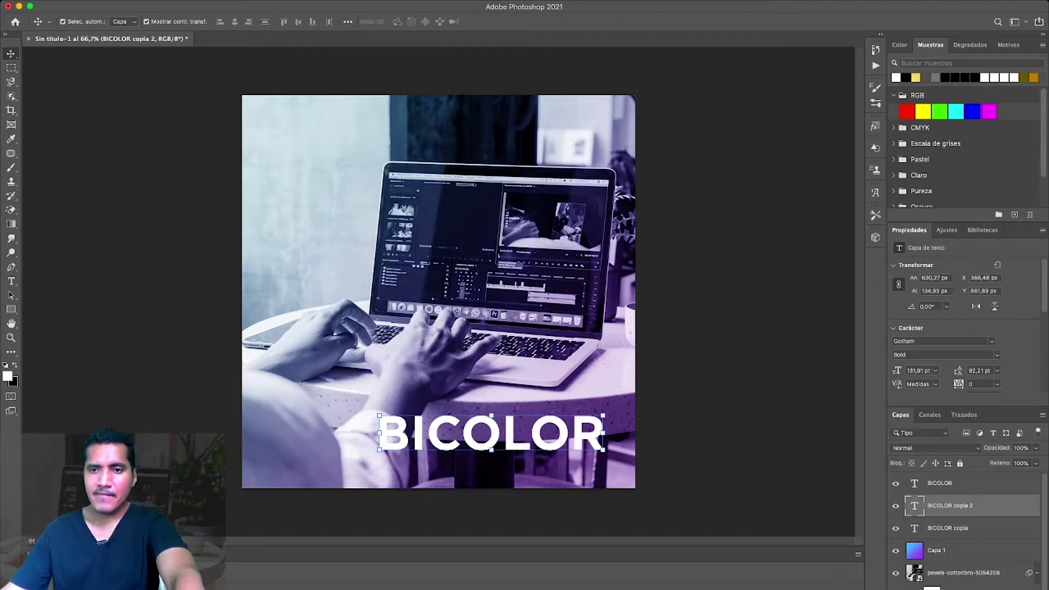
pyautogui.press('Return')
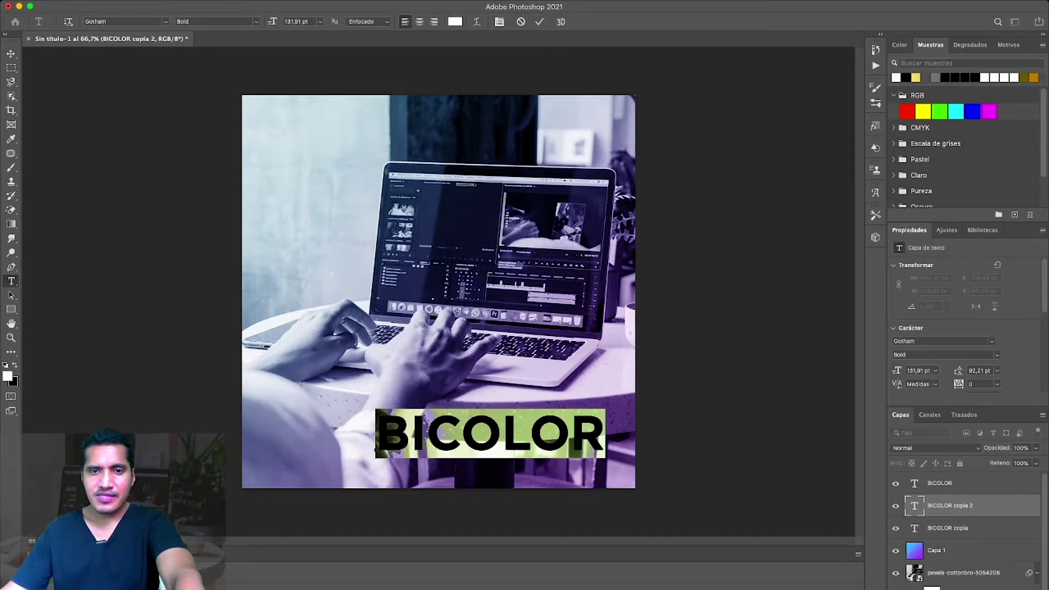
pyautogui.click(989, 112)
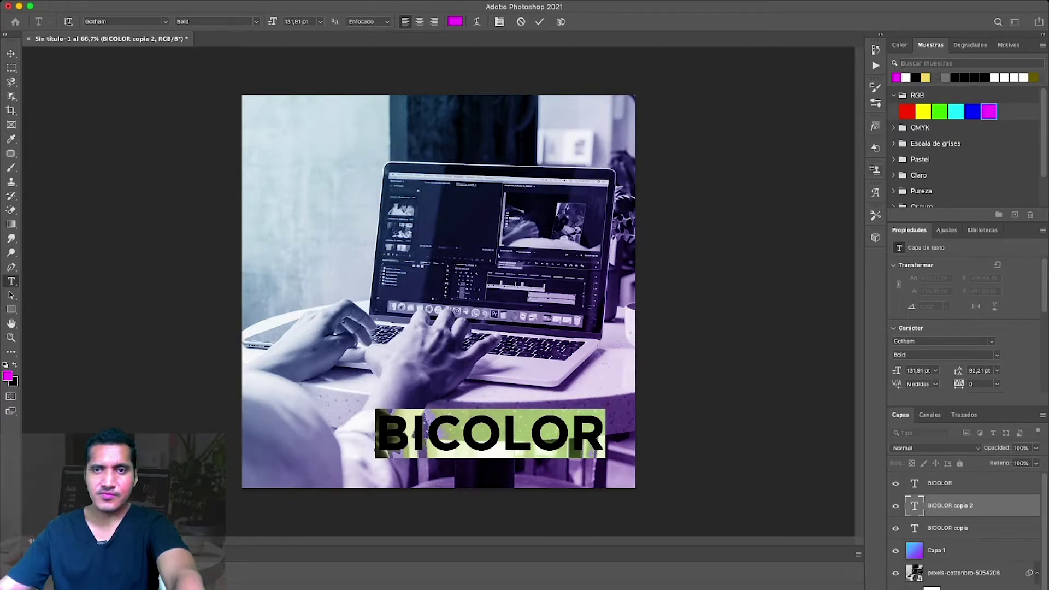
pyautogui.hotkey('ctrl', 'h')
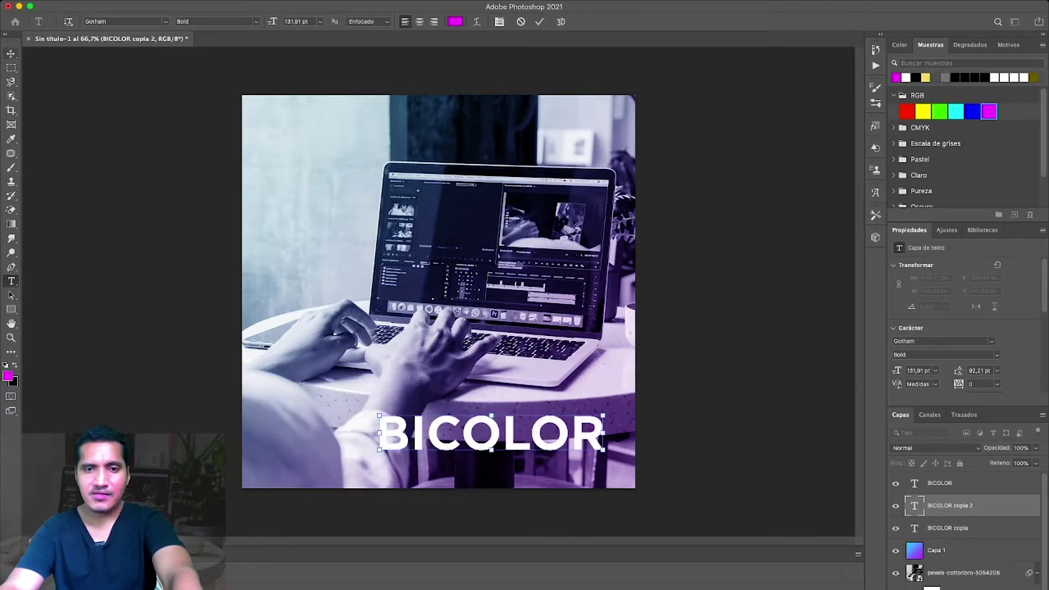
pyautogui.press('Escape')
pyautogui.press('v')
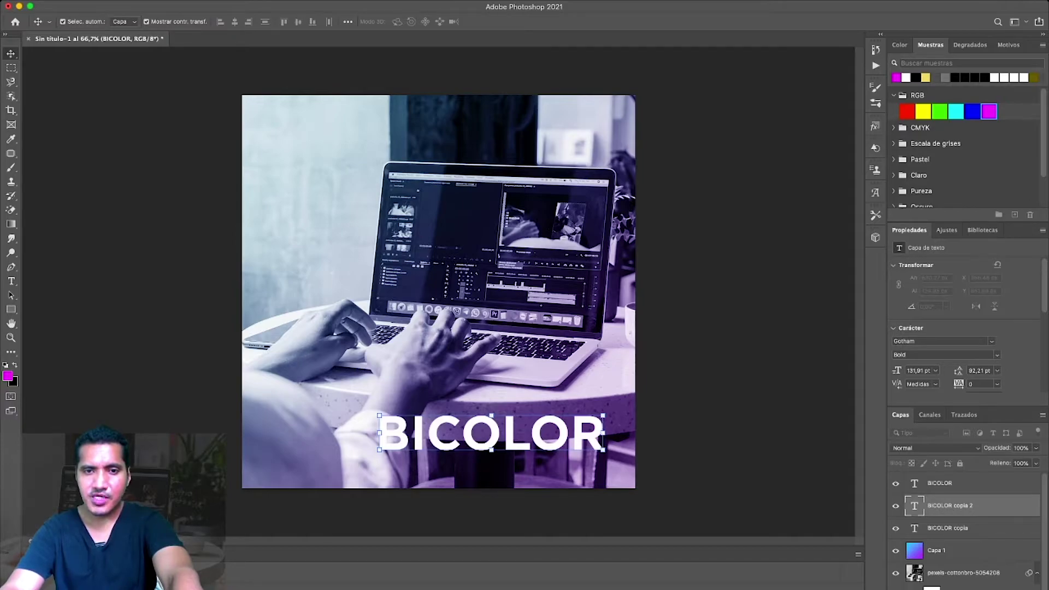
# - Offset the magenta copy slightly and select BICOLOR copia's text for editing
pyautogui.press('Down')
pyautogui.press('Down')
pyautogui.press('Down')
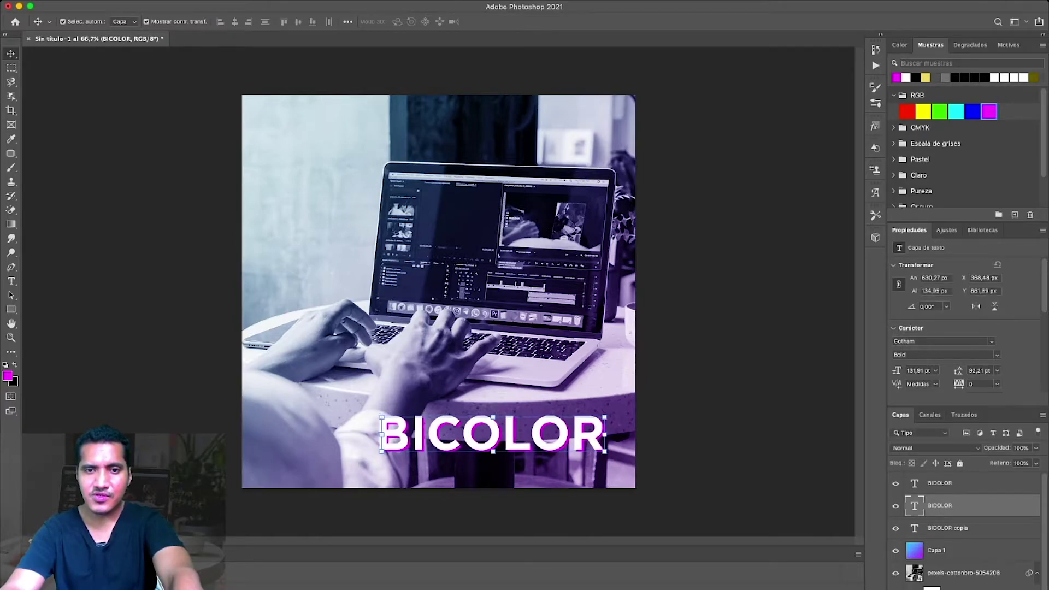
pyautogui.press('Right')
pyautogui.press('Right')
pyautogui.press('Right')
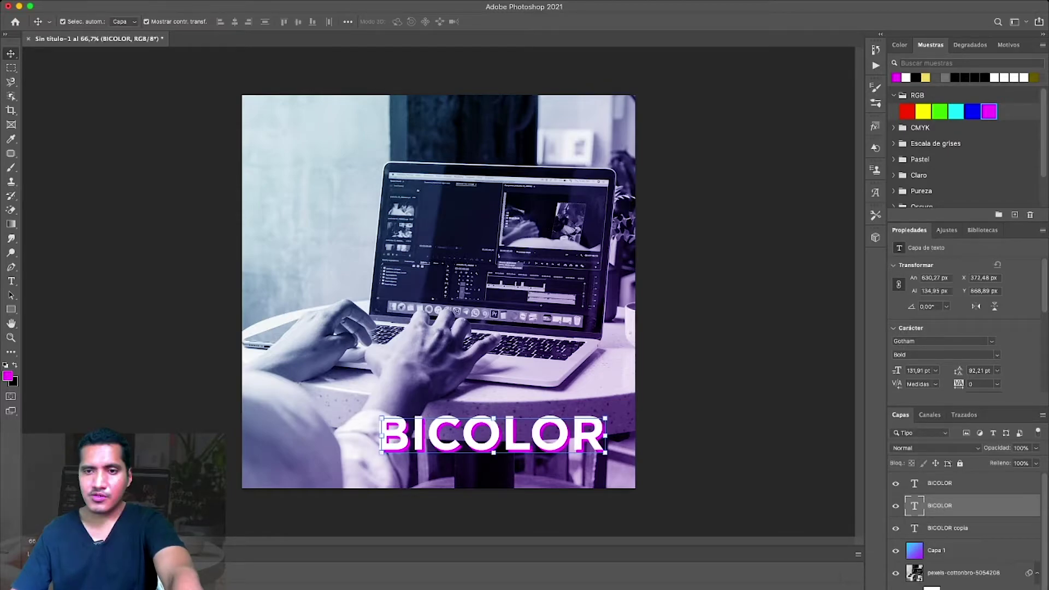
pyautogui.press('Up')
pyautogui.press('Up')
pyautogui.press('Up')
pyautogui.press('Left')
pyautogui.press('Left')
pyautogui.press('Left')
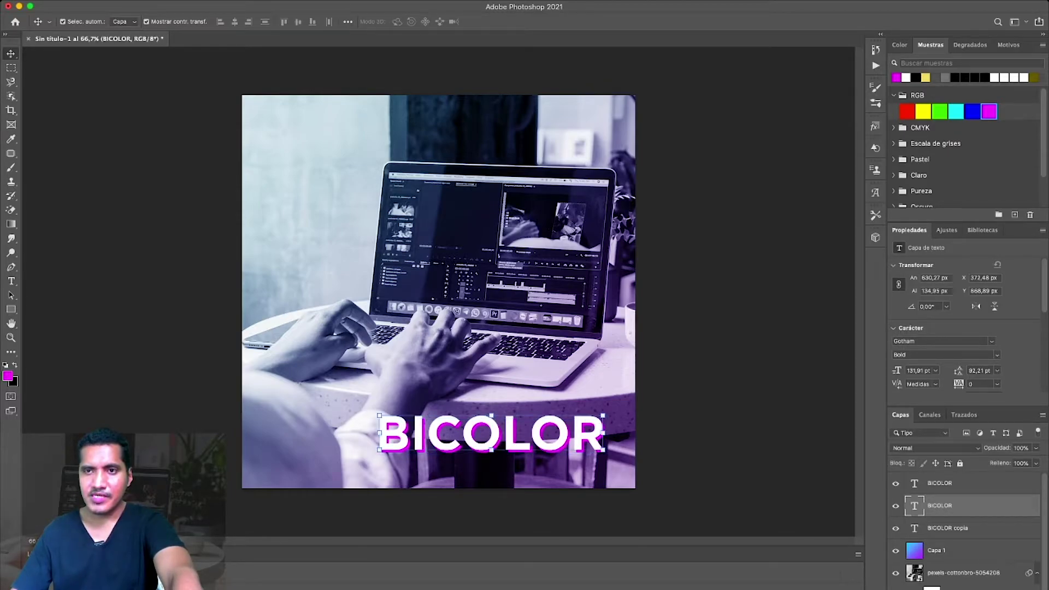
pyautogui.hotkey('alt', '[')
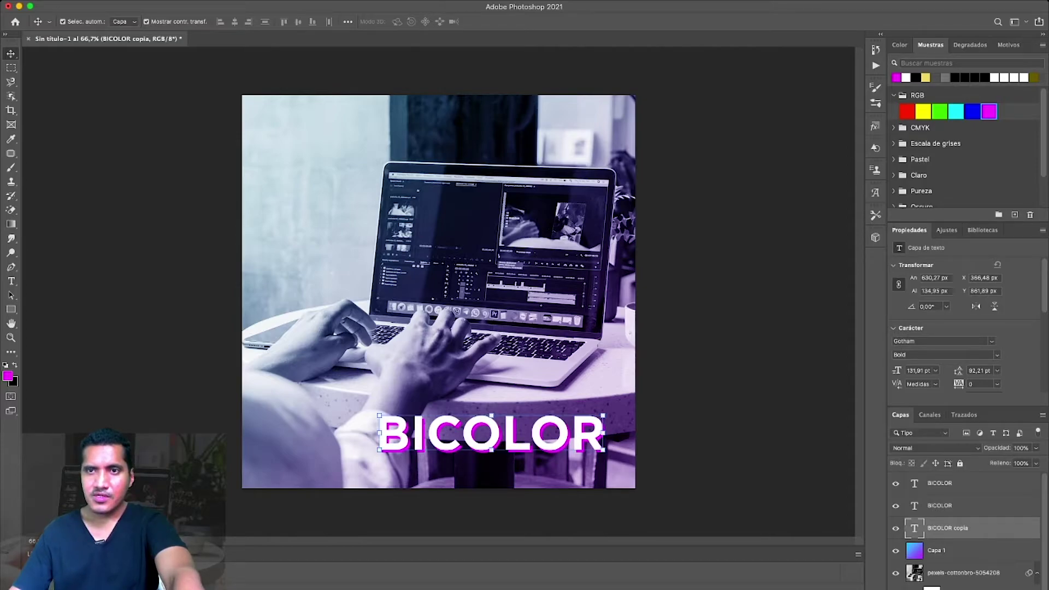
pyautogui.press('t')
pyautogui.press('Return')
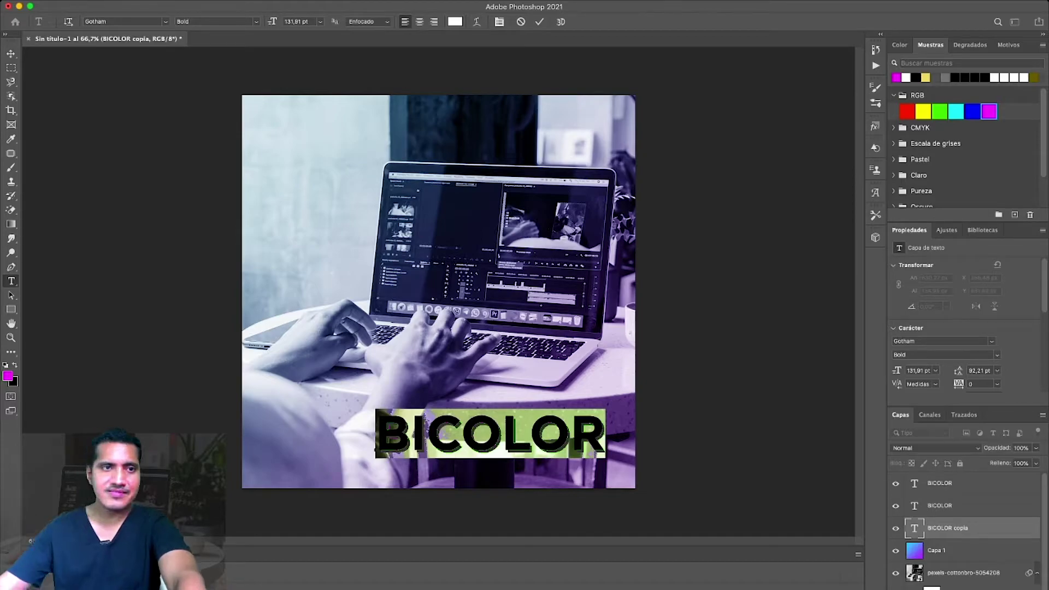
# - Colour the BICOLOR copia text cyan and commit the change
pyautogui.click(956, 112)
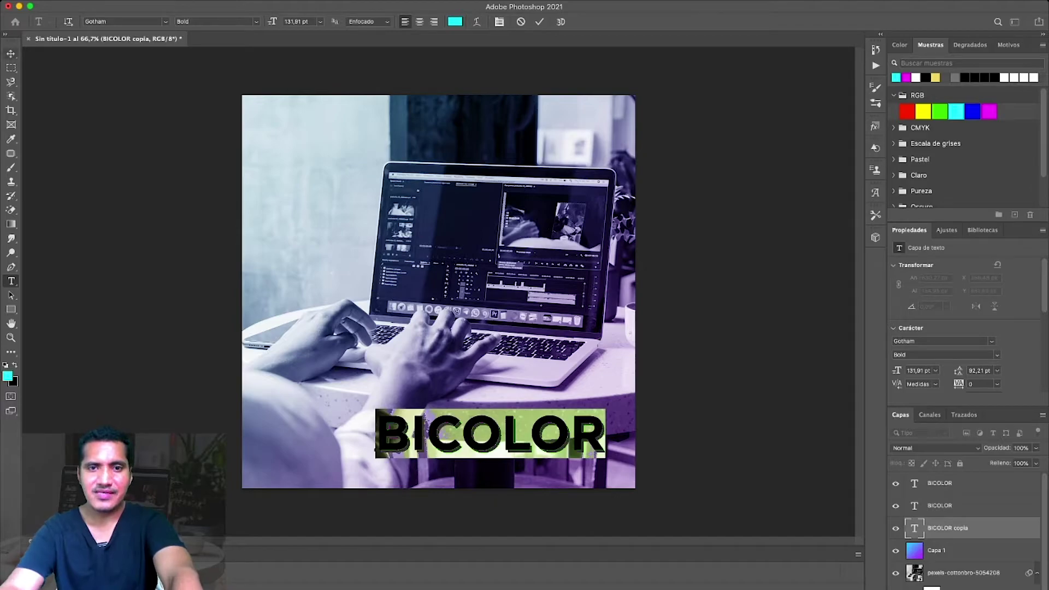
pyautogui.hotkey('ctrl', 'Return')
pyautogui.press('v')
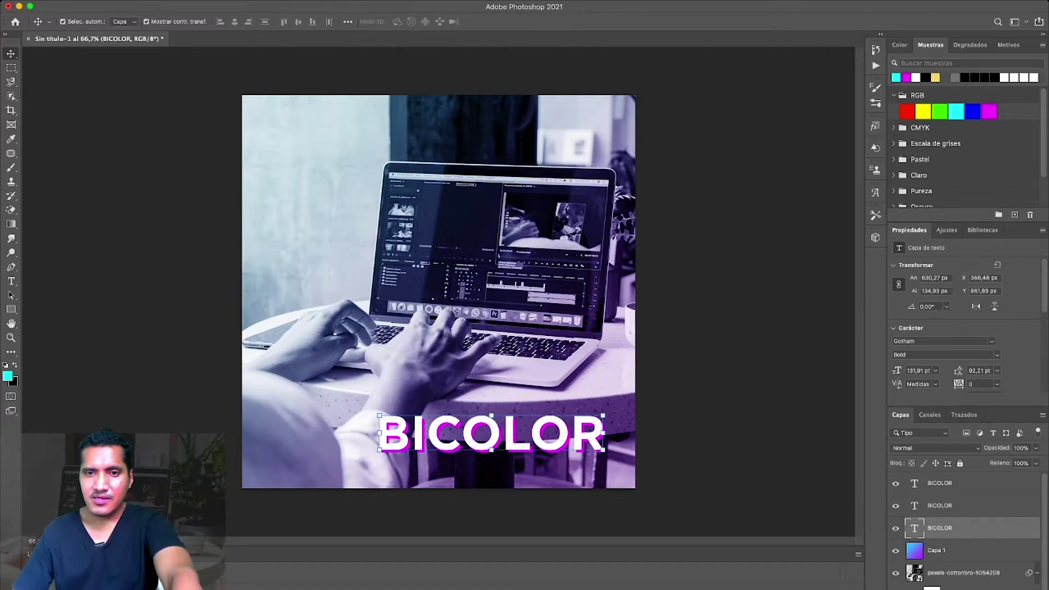
pyautogui.hotkey('alt', ']')
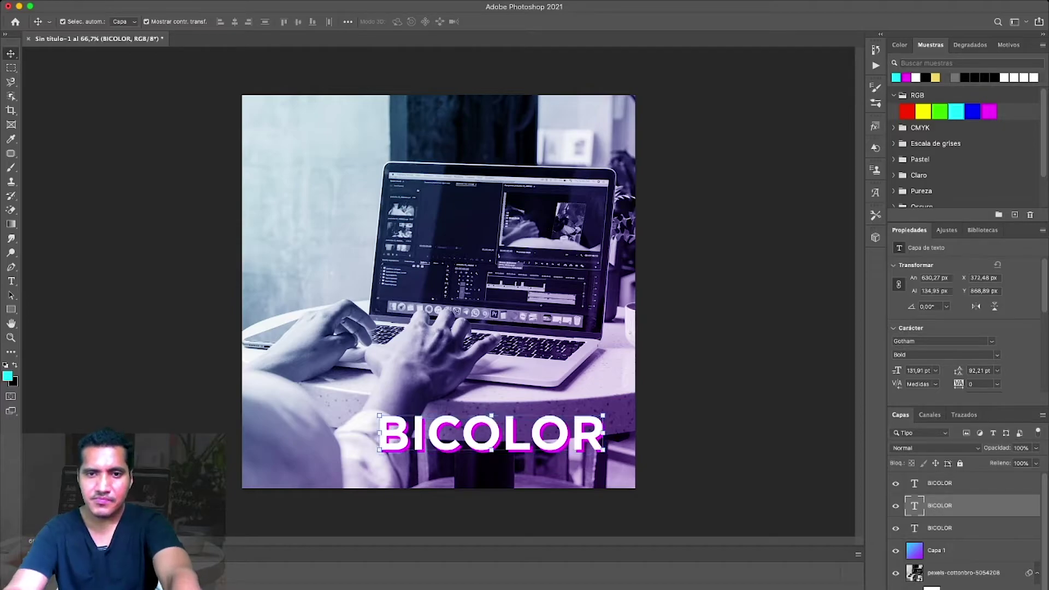
pyautogui.hotkey('alt', '[')
# - Nudge the cyan copy a few pixels up and left of the white text
pyautogui.press('Left')
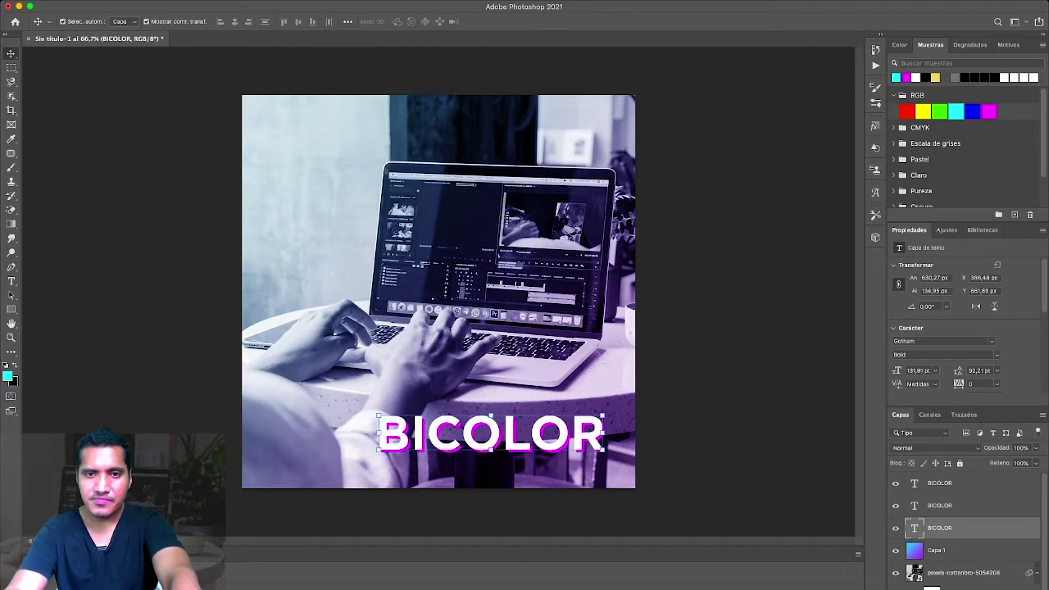
pyautogui.press('Left')
pyautogui.press('Left')
pyautogui.press('Left')
pyautogui.press('Left')
pyautogui.press('Left')
pyautogui.press('Left')
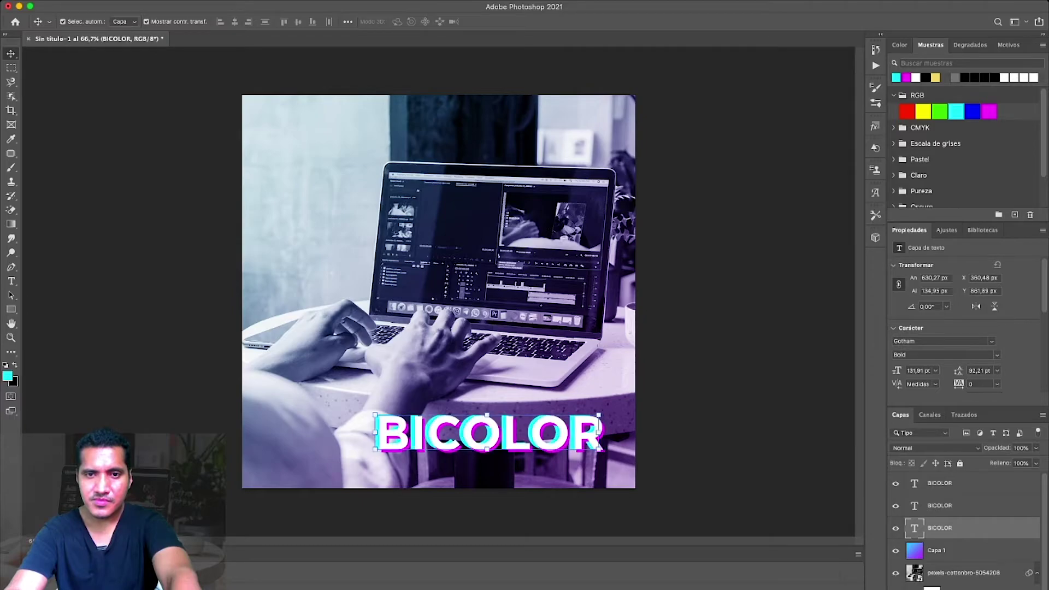
pyautogui.press('Up')
pyautogui.press('Up')
pyautogui.press('Up')
pyautogui.press('Up')
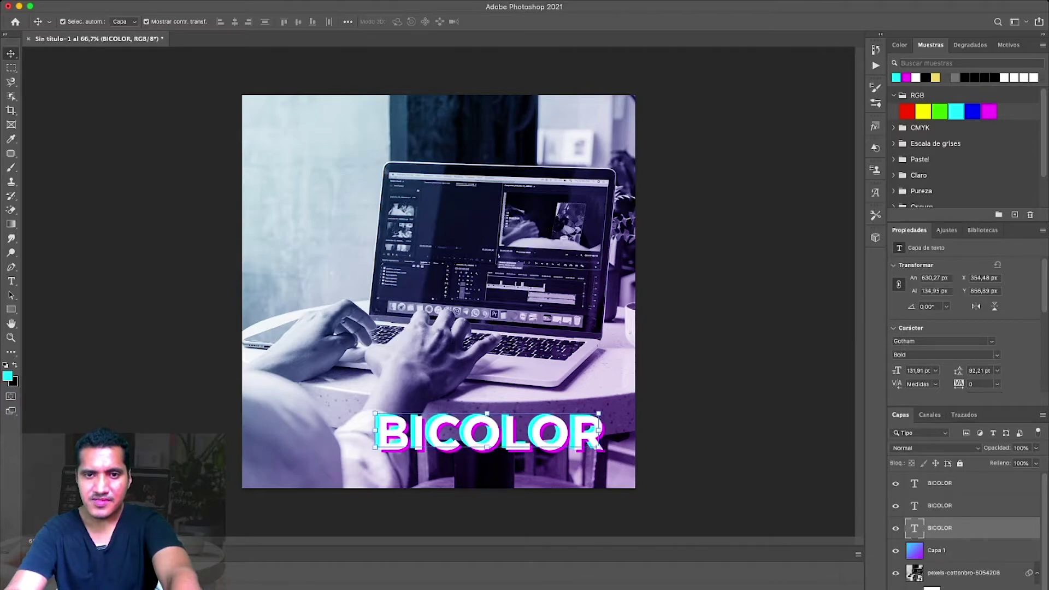
pyautogui.press('Up')
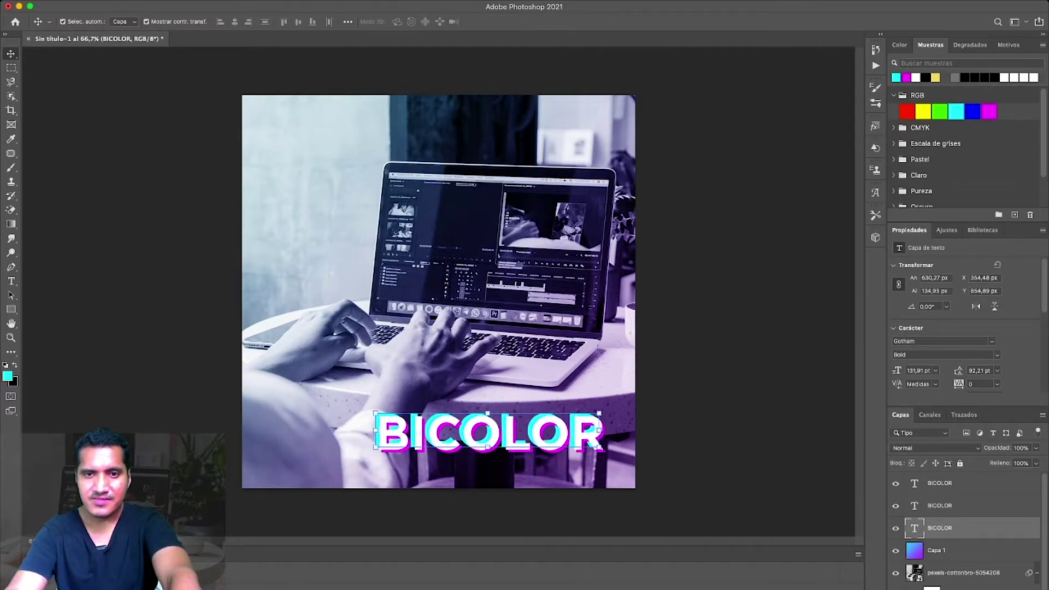
pyautogui.press('Right')
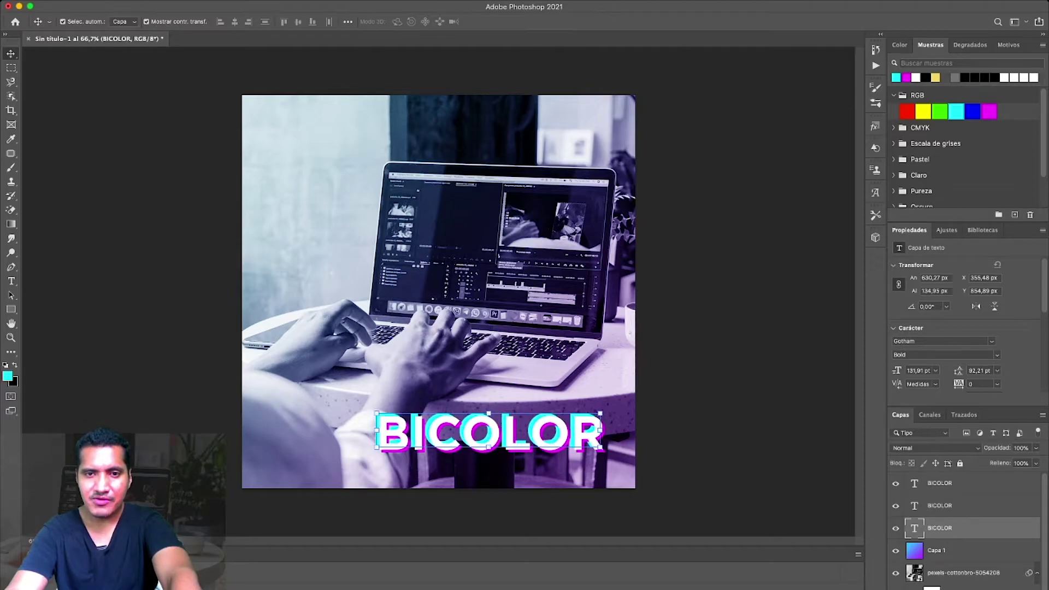
pyautogui.press('Right')
pyautogui.press('Right')
pyautogui.press('Right')
pyautogui.press('Down')
pyautogui.press('Left')
pyautogui.press('Left')
pyautogui.press('Left')
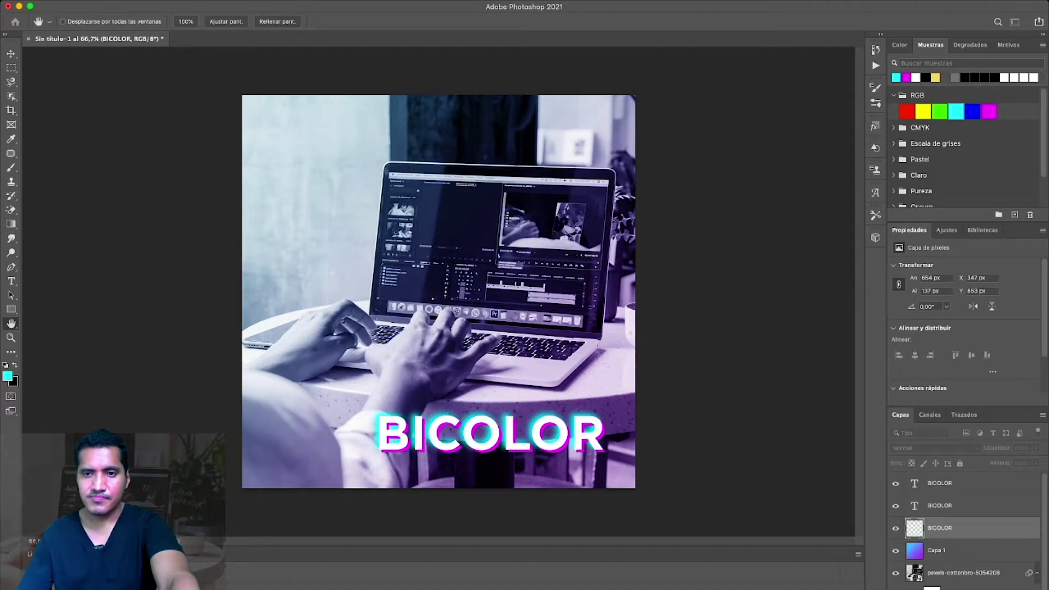
# - Select the magenta copy layer and check its offset with Free Transform
pyautogui.press('v')
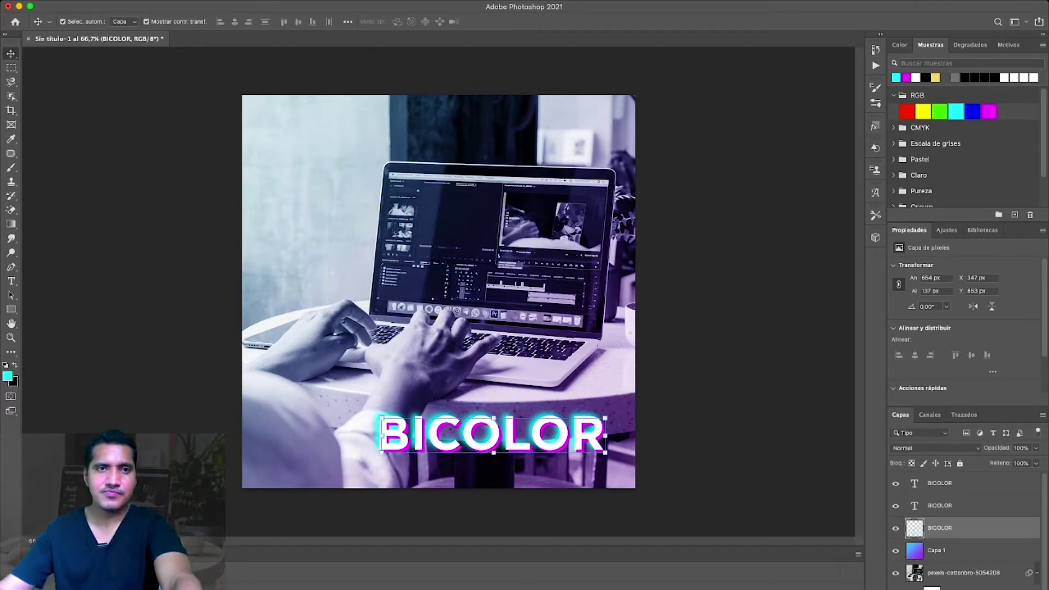
pyautogui.hotkey('alt', ']')
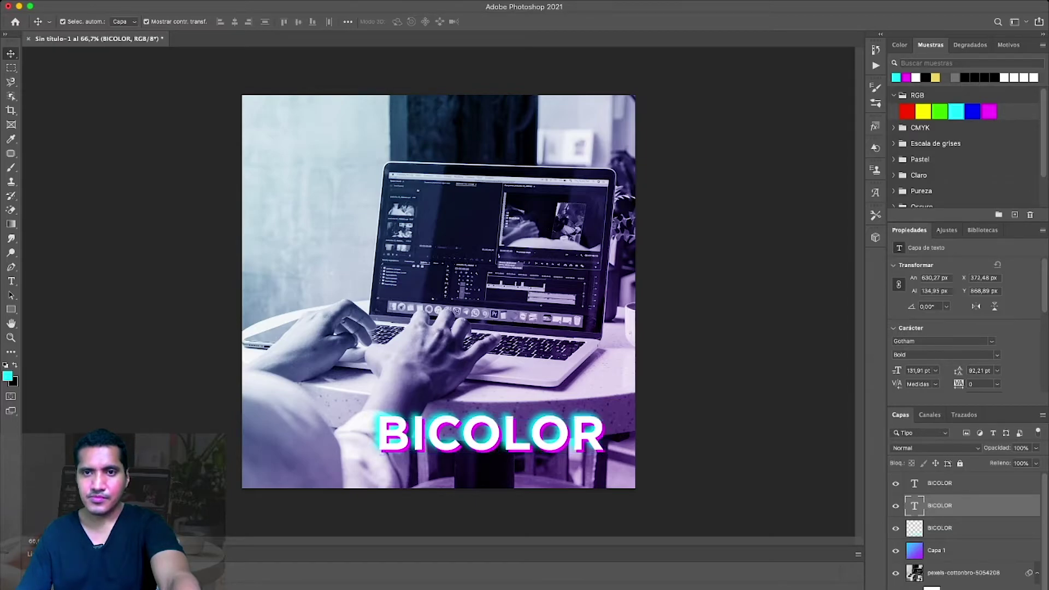
pyautogui.press('h')
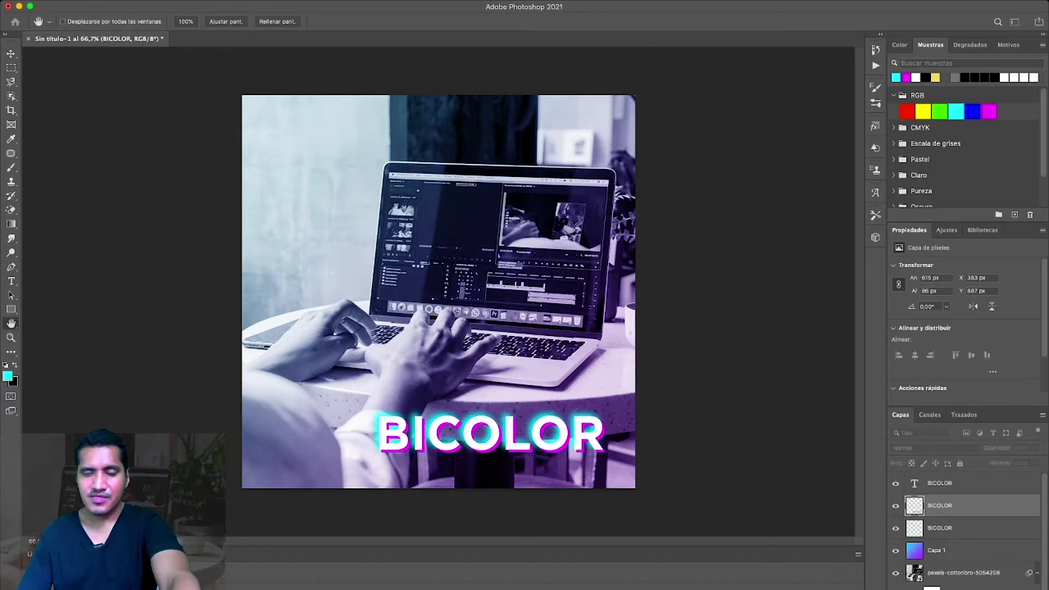
pyautogui.hotkey('ctrl', 't')
pyautogui.press('v')
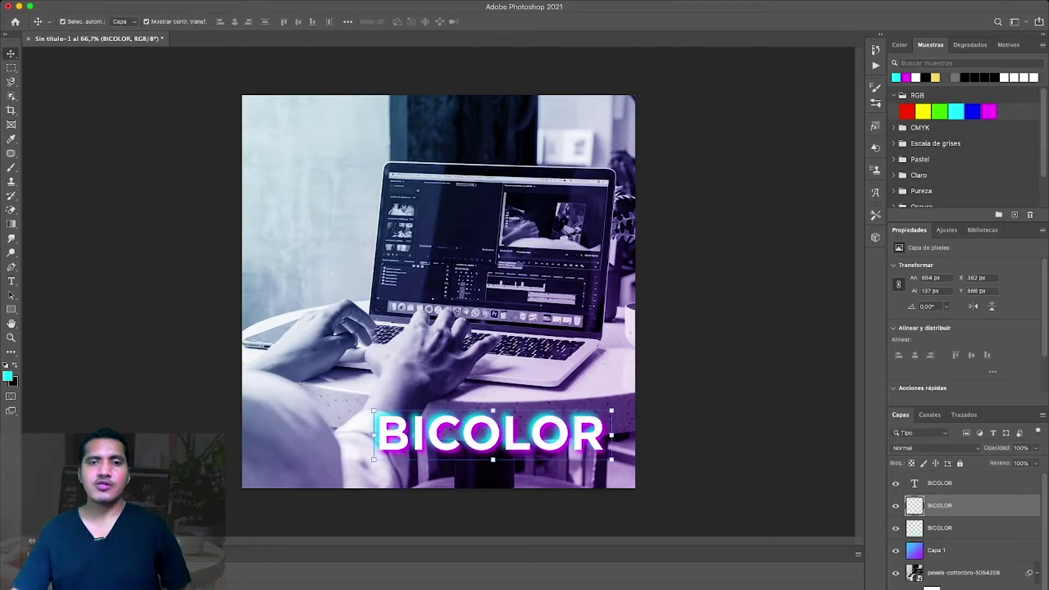
pyautogui.press('Return')
# - Deselect the BICOLOR layer so the finished glitch design is left clean
pyautogui.hotkey('ctrl', 'alt', 'shift', 'a')
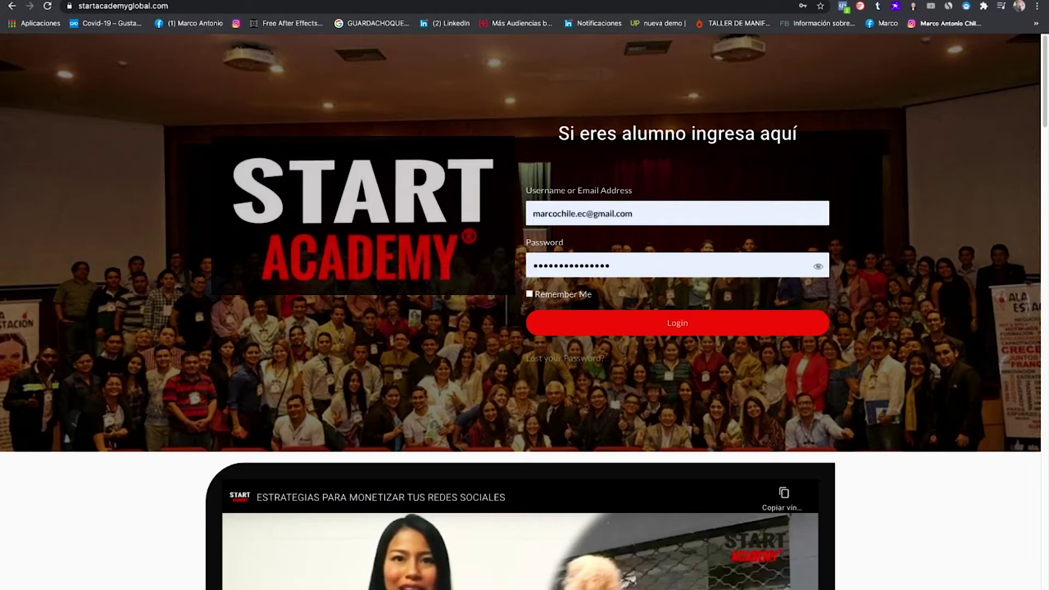
# - Scroll down to the embedded promotional video and resume its playback
pyautogui.scroll(-1, 522, 312)
pyautogui.scroll(-1, 522, 311)
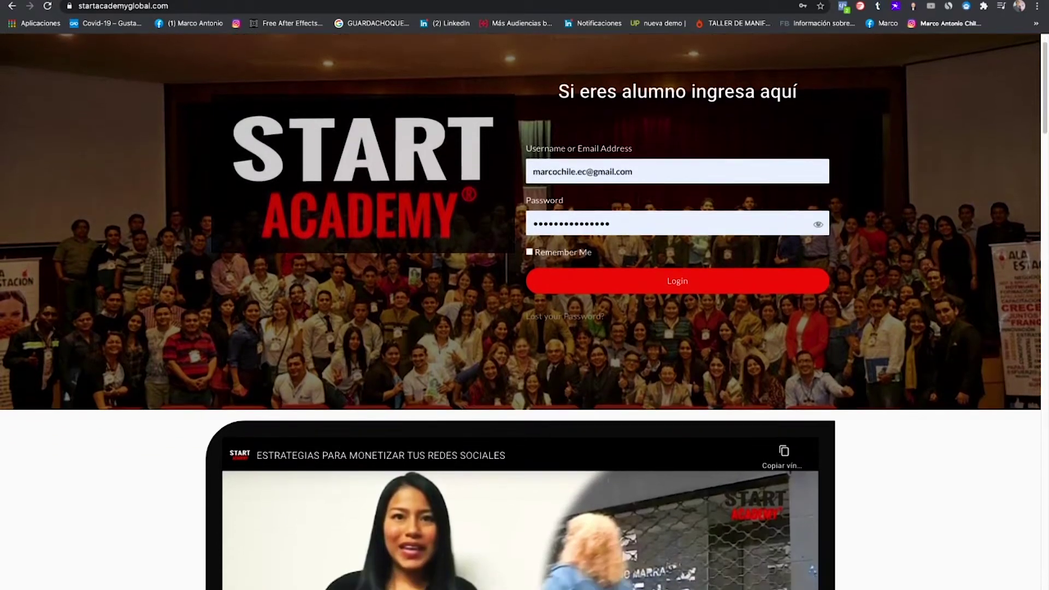
pyautogui.scroll(-2, 522, 311)
pyautogui.scroll(-2, 521, 312)
pyautogui.scroll(-1, 521, 312)
pyautogui.scroll(-1, 522, 312)
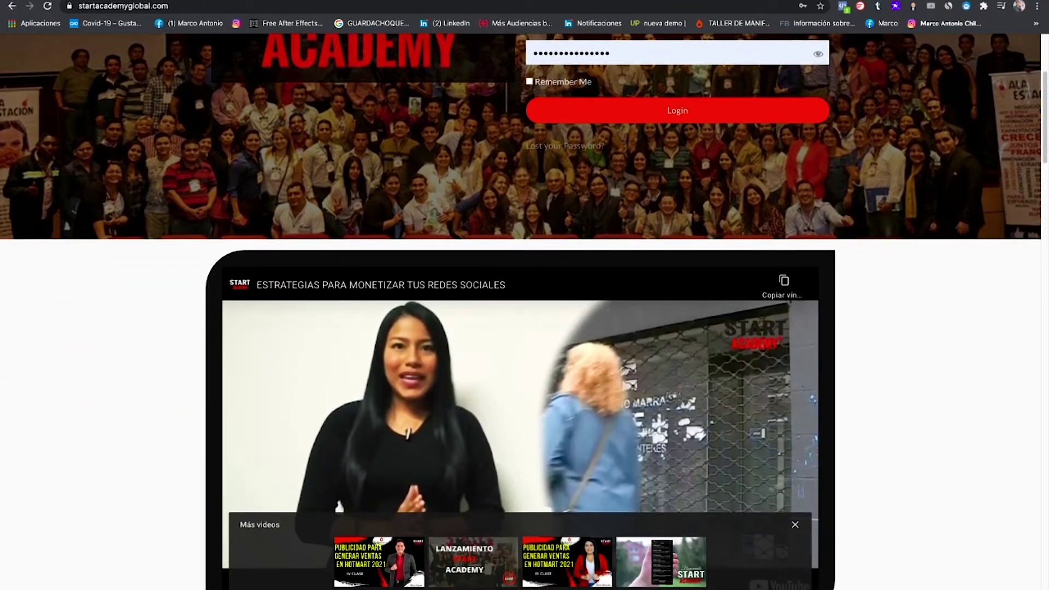
pyautogui.scroll(-2, 522, 311)
pyautogui.scroll(-1, 522, 312)
pyautogui.scroll(-1, 522, 312)
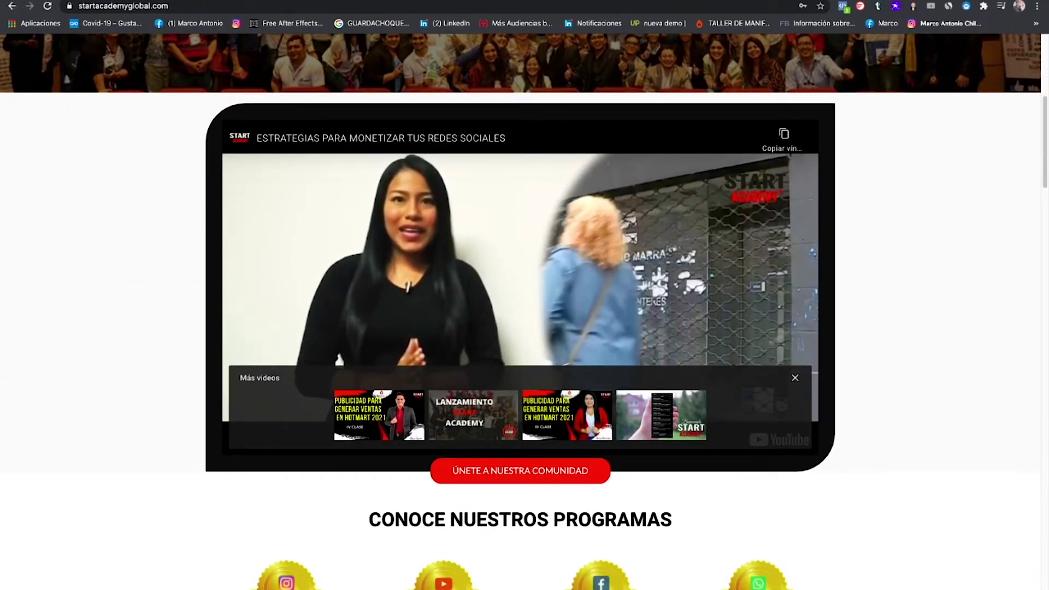
pyautogui.scroll(-1, 522, 311)
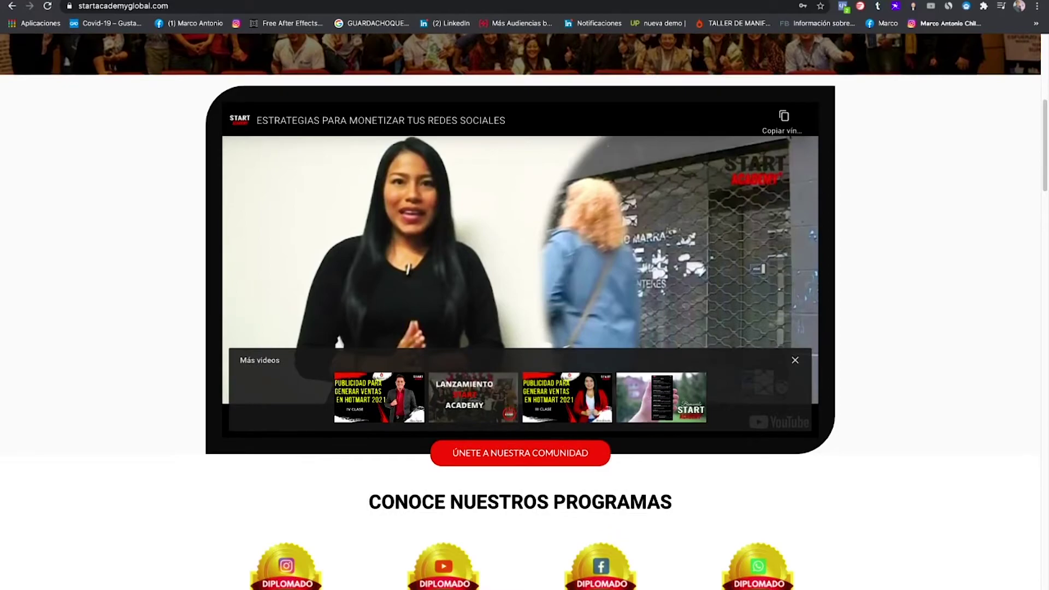
pyautogui.press('space')
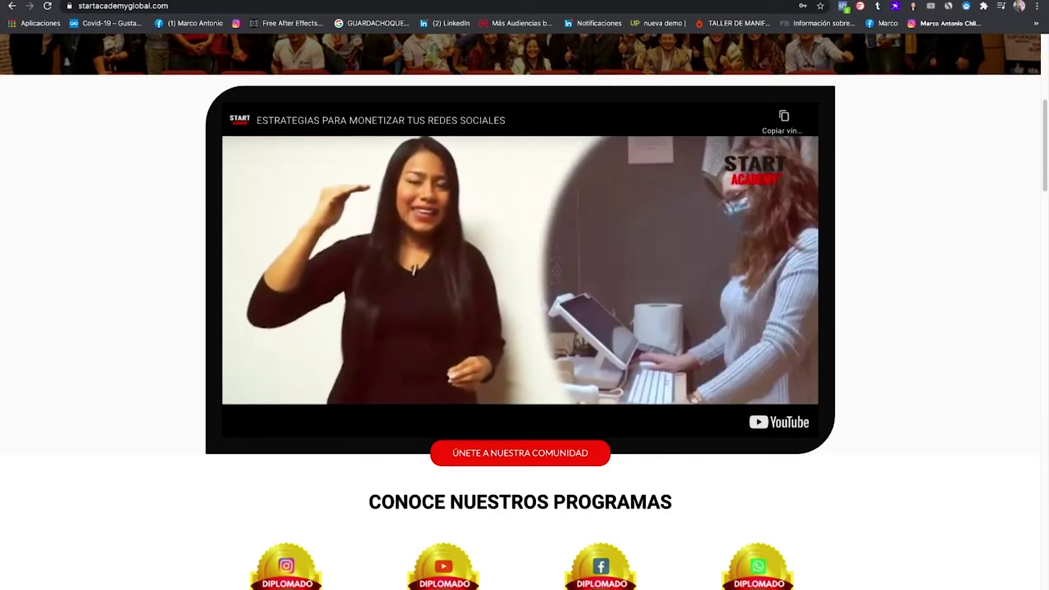
# - Scroll down to the CONOCE NUESTROS PROGRAMAS grid of twelve diploma badges
pyautogui.scroll(-2, 525, 312)
pyautogui.scroll(-2, 524, 312)
pyautogui.scroll(-3, 525, 312)
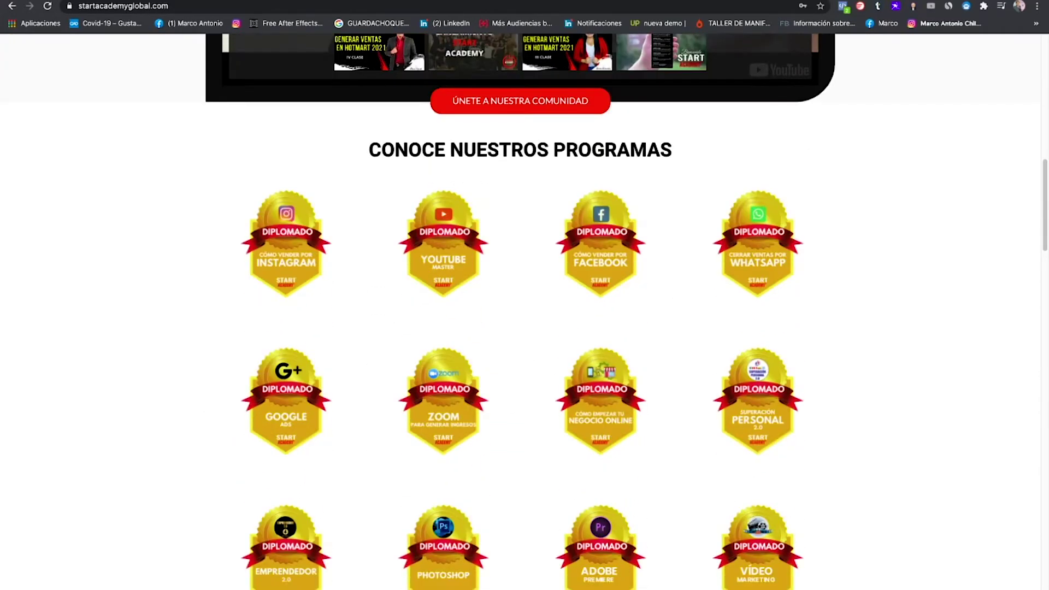
pyautogui.scroll(-1, 525, 311)
pyautogui.scroll(-1, 525, 312)
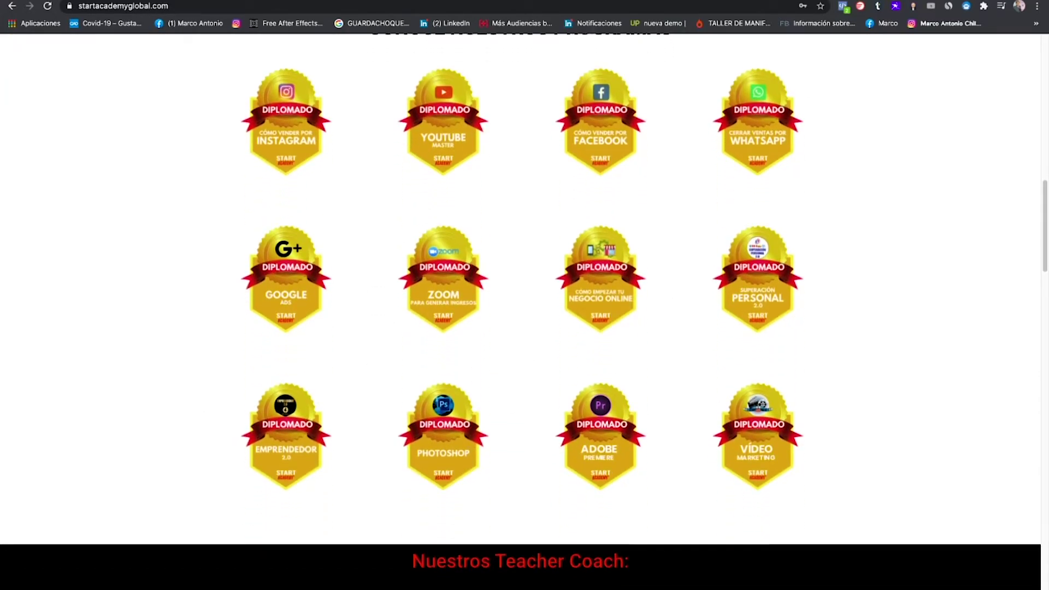
pyautogui.scroll(1, 525, 300)
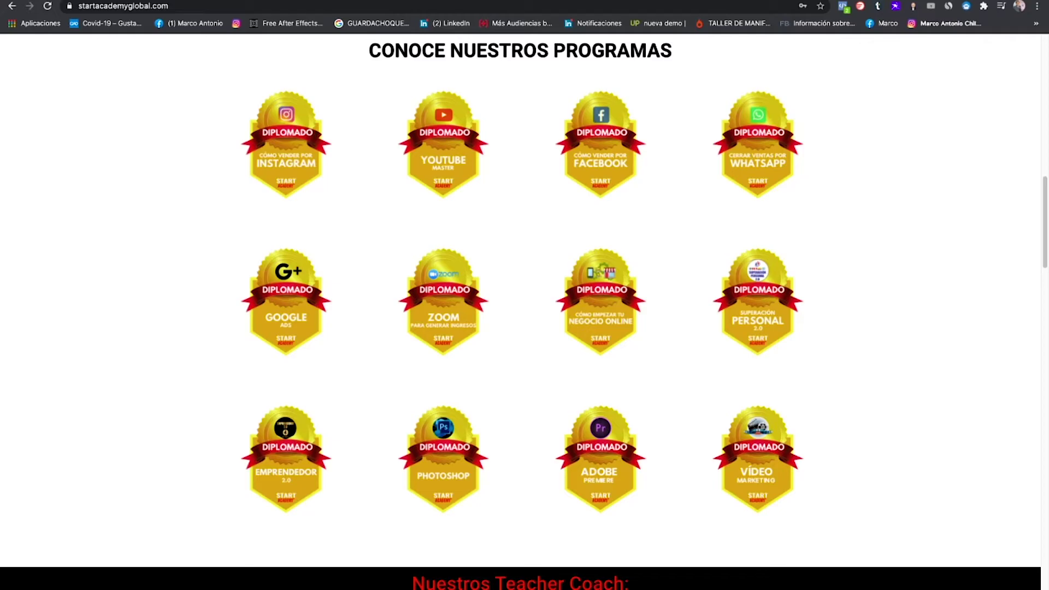
# - Scroll down past the Teacher Coach profiles and the student testimonials
pyautogui.scroll(-1, 525, 312)
pyautogui.scroll(-4, 524, 311)
pyautogui.scroll(-2, 525, 312)
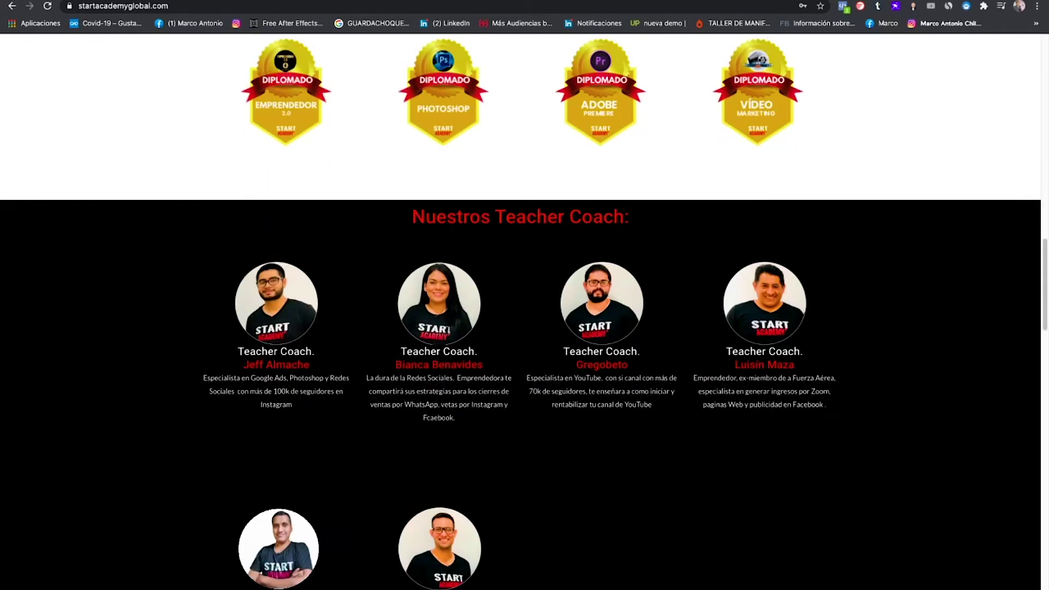
pyautogui.scroll(-3, 524, 312)
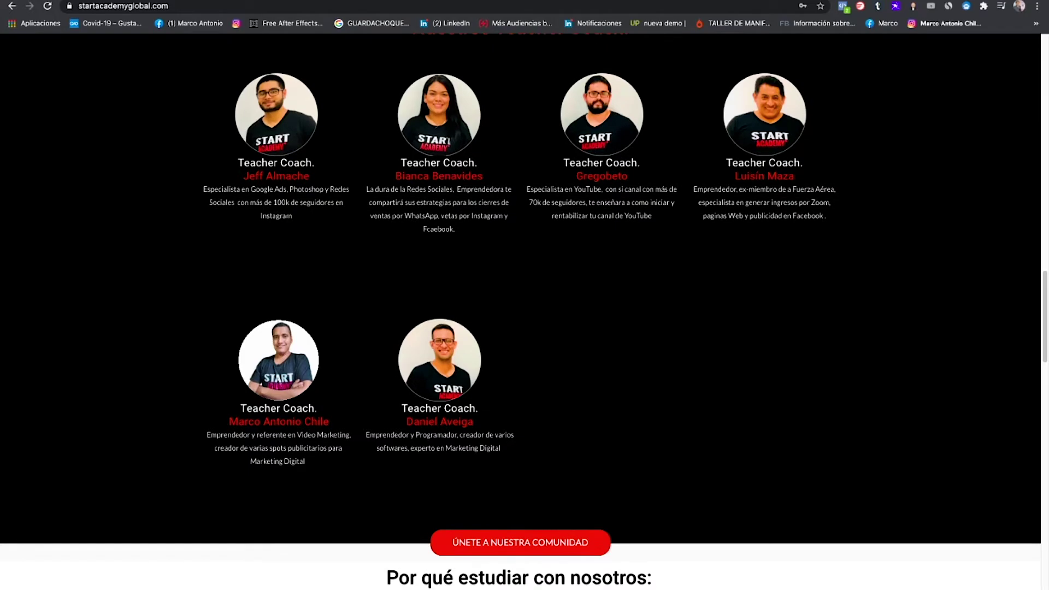
pyautogui.scroll(-1, 521, 327)
pyautogui.scroll(-2, 521, 328)
pyautogui.scroll(-2, 521, 328)
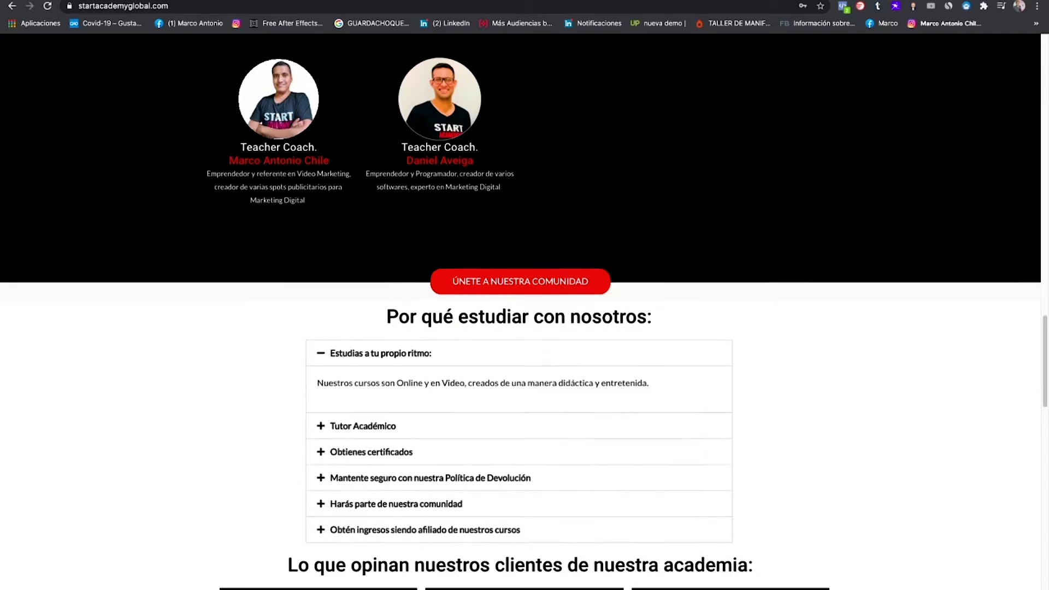
pyautogui.scroll(-2, 521, 328)
pyautogui.scroll(-1, 521, 328)
pyautogui.scroll(-1, 521, 328)
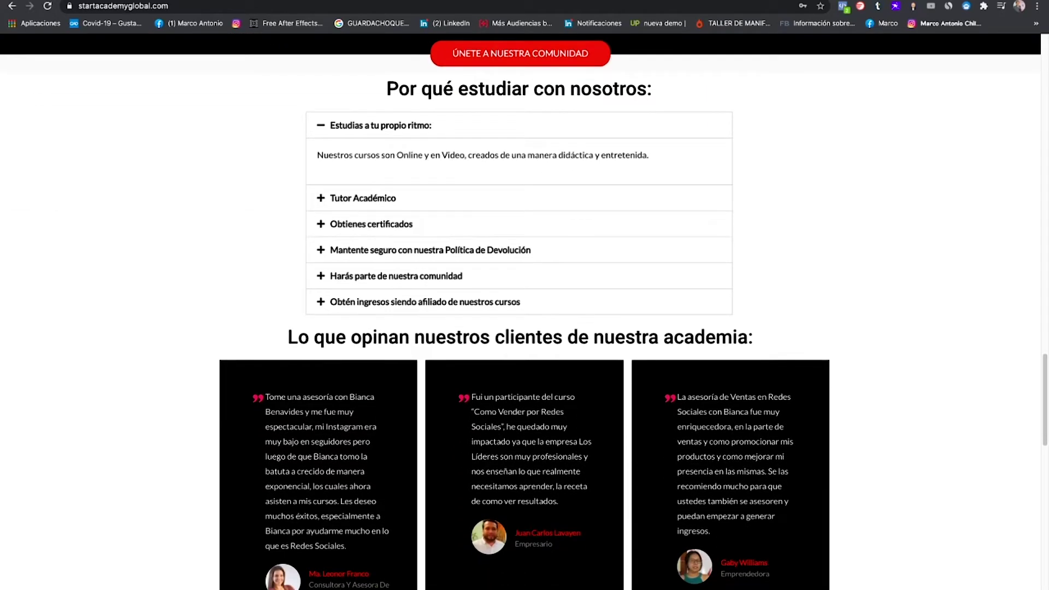
pyautogui.scroll(1, 521, 315)
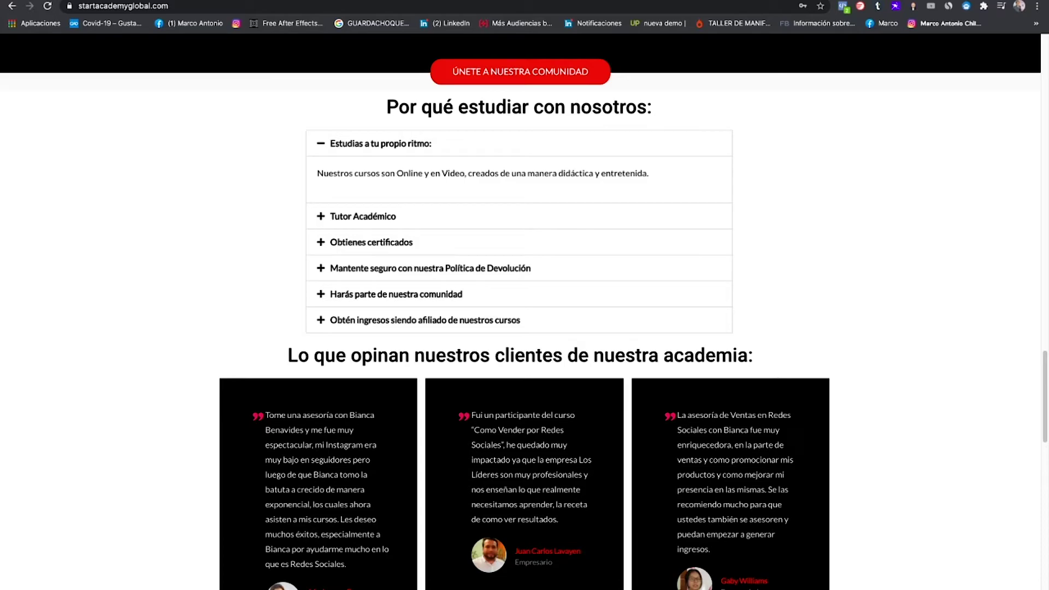
# - Browse further down the home page through the EVENTOS videos
pyautogui.scroll(-1, 525, 312)
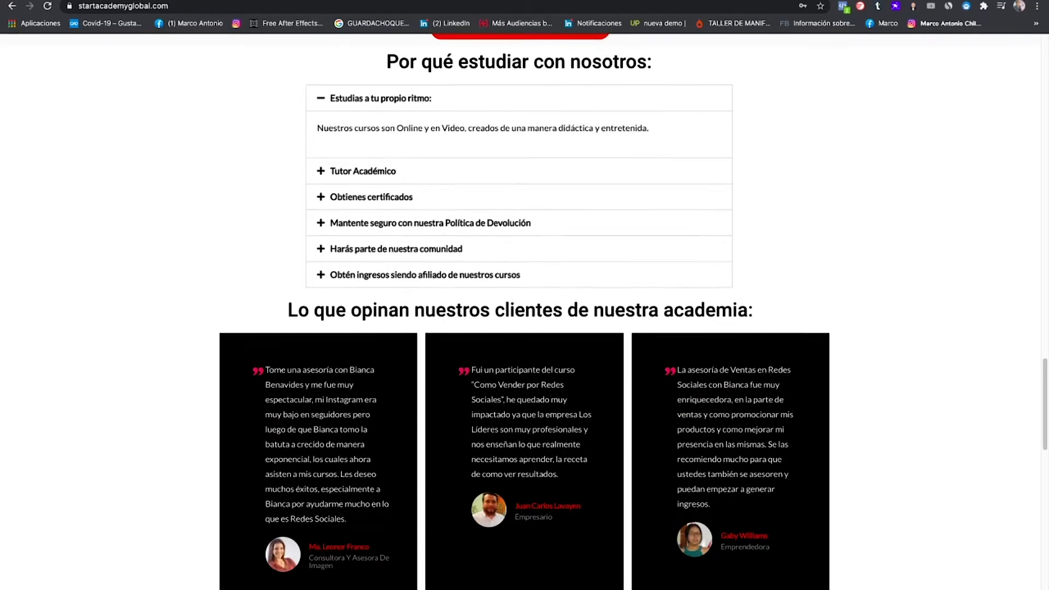
pyautogui.scroll(-7, 525, 312)
pyautogui.scroll(-5, 525, 312)
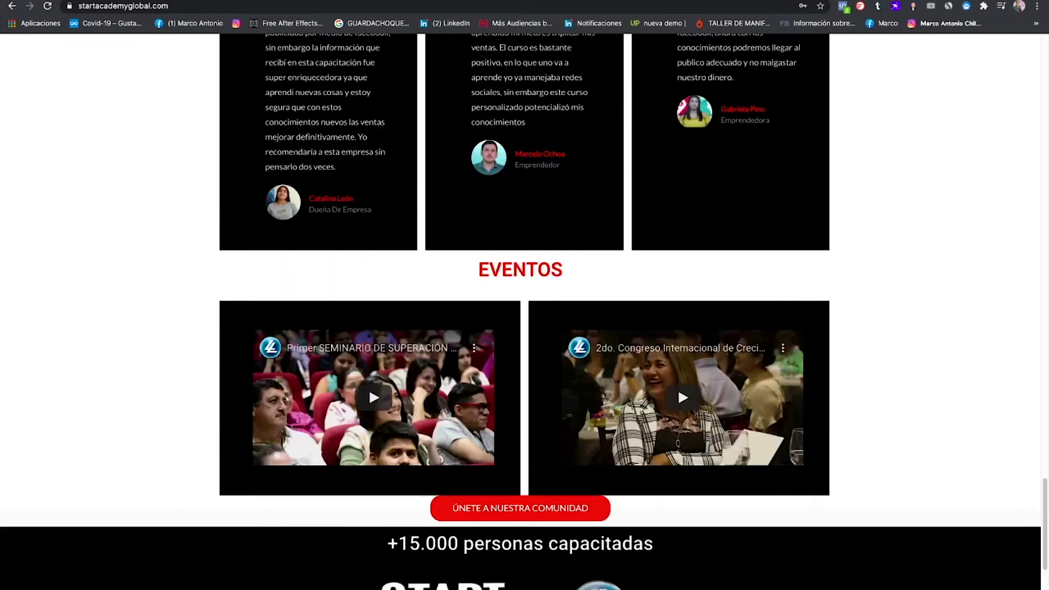
pyautogui.scroll(-2, 524, 312)
pyautogui.scroll(2, 525, 311)
pyautogui.scroll(2, 525, 311)
pyautogui.scroll(2, 525, 312)
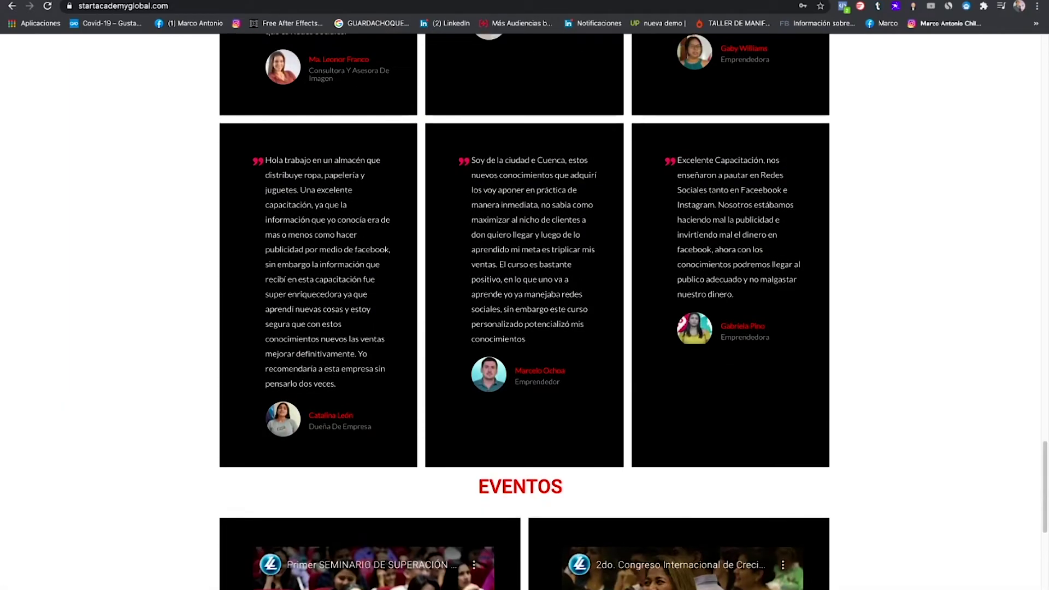
pyautogui.scroll(2, 524, 312)
pyautogui.scroll(1, 525, 311)
pyautogui.scroll(1, 525, 313)
pyautogui.scroll(1, 525, 312)
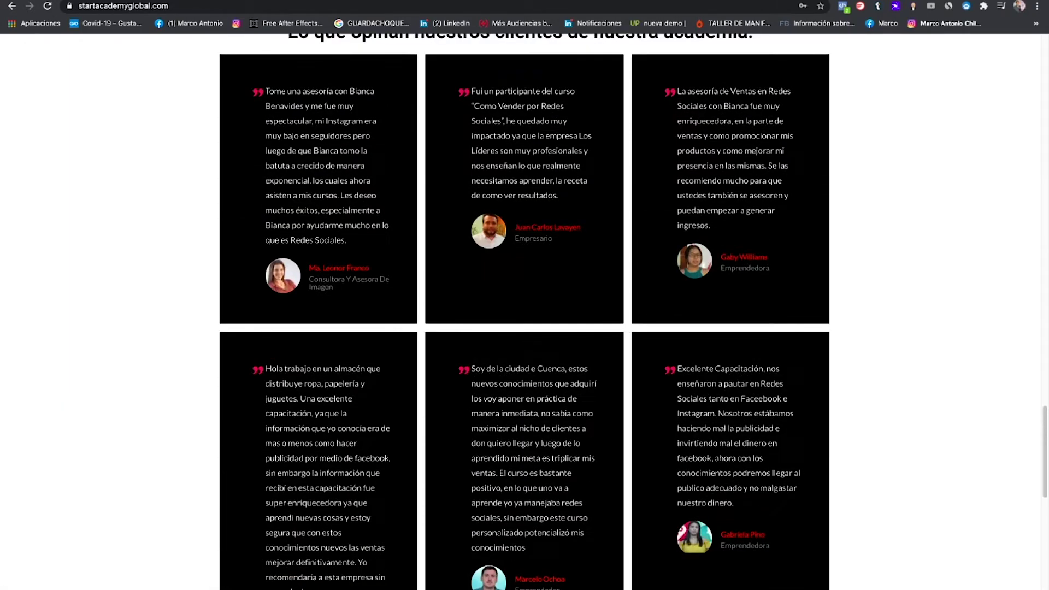
pyautogui.scroll(-1, 525, 312)
pyautogui.scroll(-1, 524, 311)
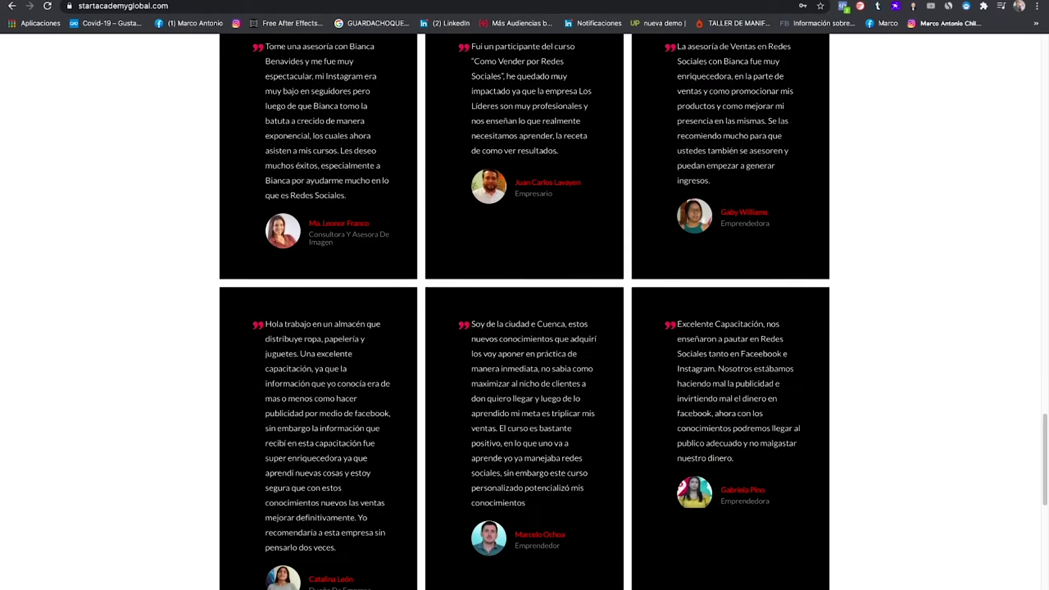
pyautogui.scroll(-1, 525, 311)
pyautogui.scroll(-3, 524, 311)
pyautogui.scroll(-2, 525, 312)
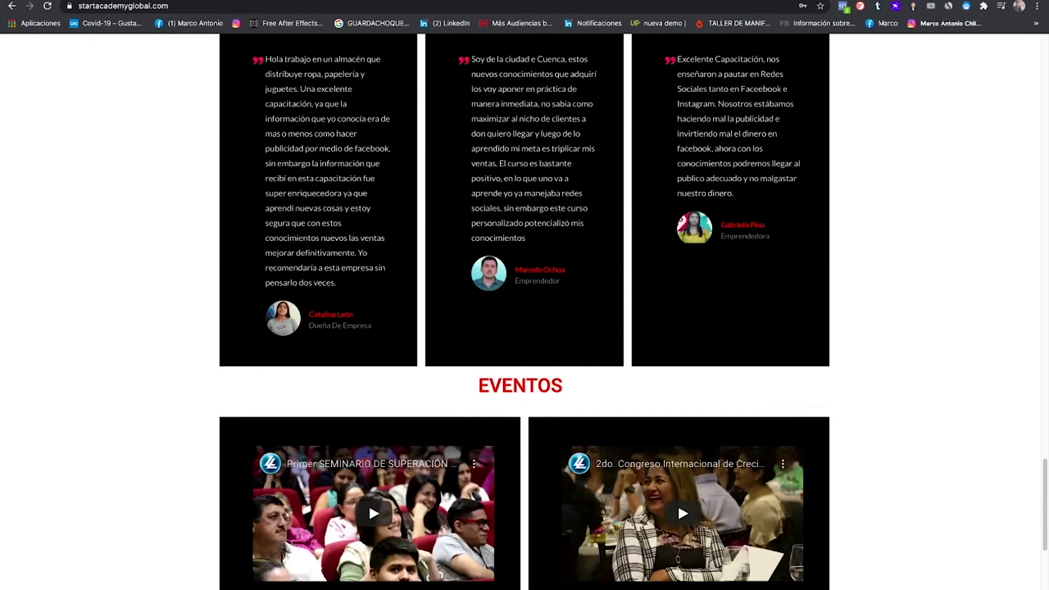
pyautogui.scroll(-3, 525, 311)
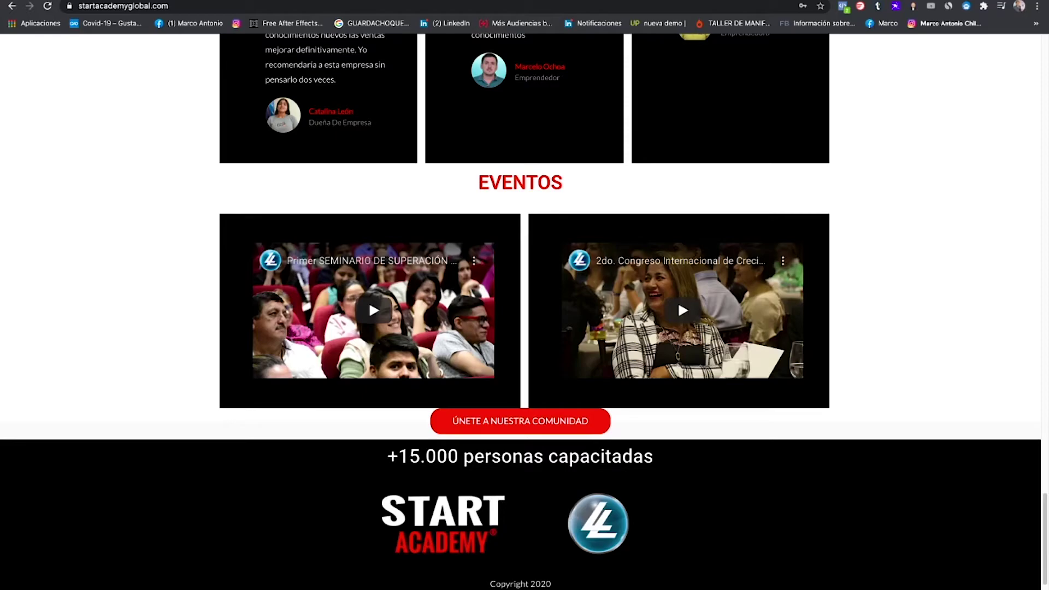
# - Scroll back up to the teacher coach profiles above Por qué estudiar con nosotros
pyautogui.scroll(3, 369, 301)
pyautogui.scroll(3, 369, 301)
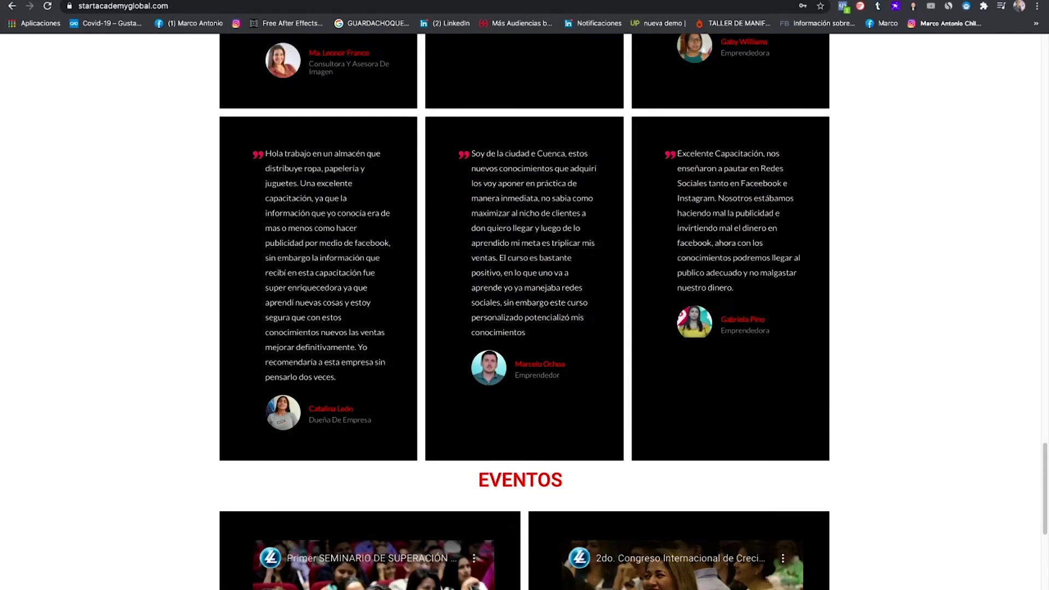
pyautogui.scroll(3, 525, 311)
pyautogui.scroll(2, 524, 312)
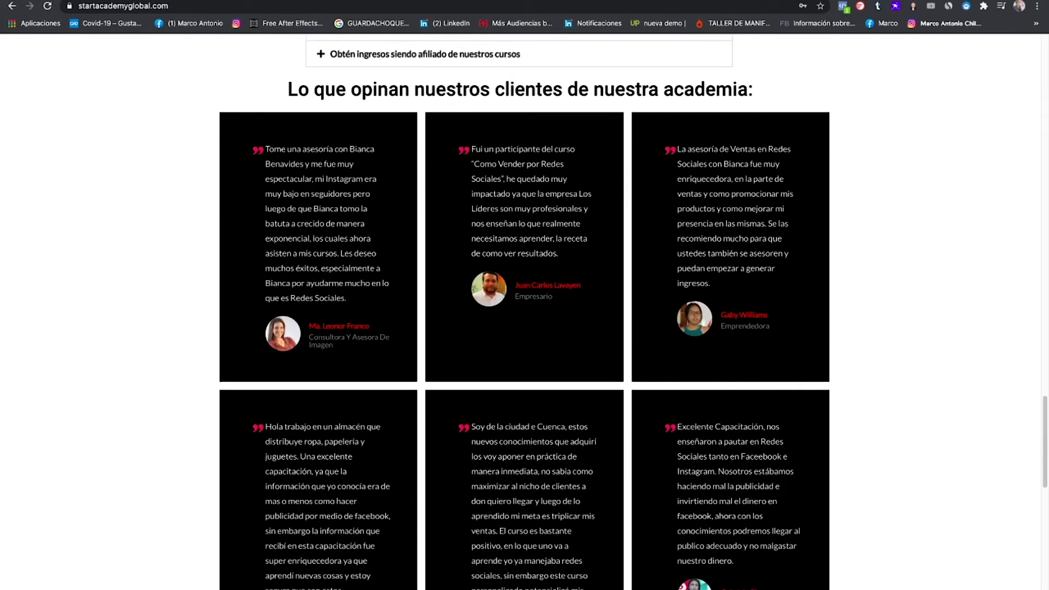
pyautogui.scroll(5, 526, 311)
pyautogui.scroll(3, 525, 312)
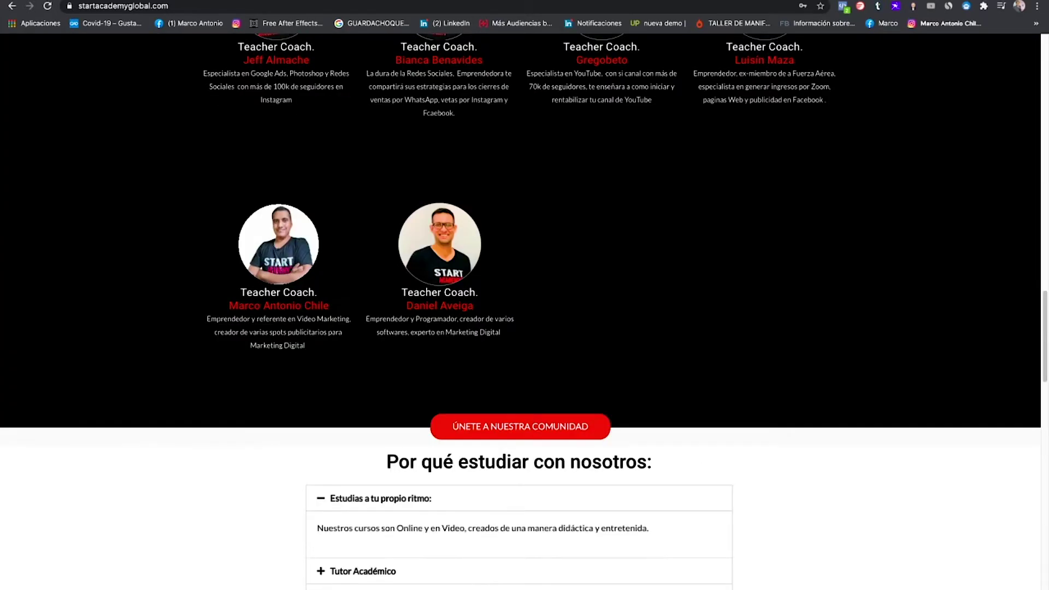
pyautogui.scroll(2, 525, 311)
pyautogui.scroll(-2, 524, 312)
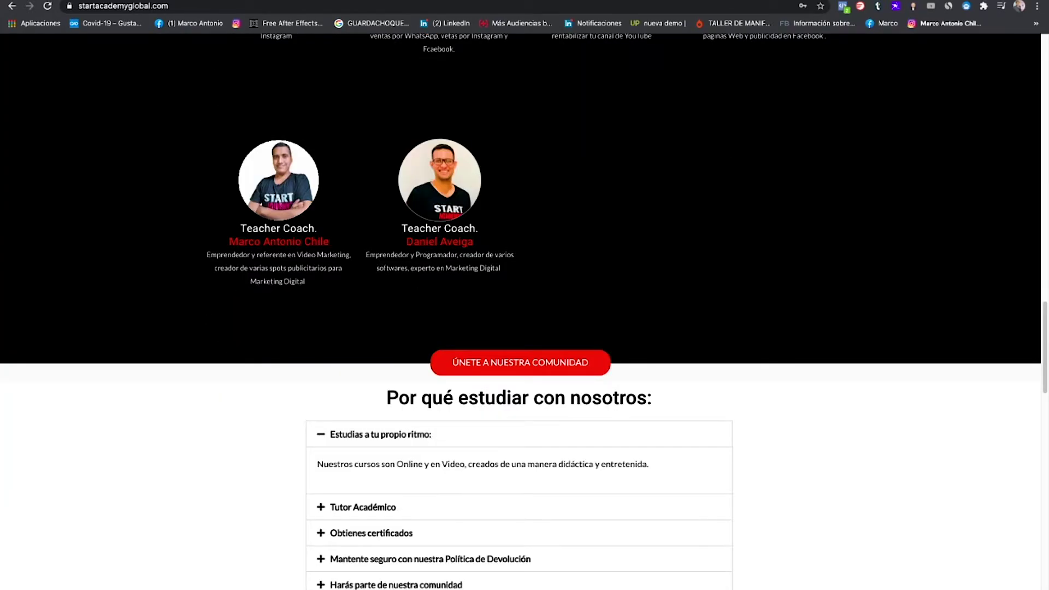
# - Follow the red ÚNETE A NUESTRA COMUNIDAD button to the join-our-community page
pyautogui.click(520, 363)
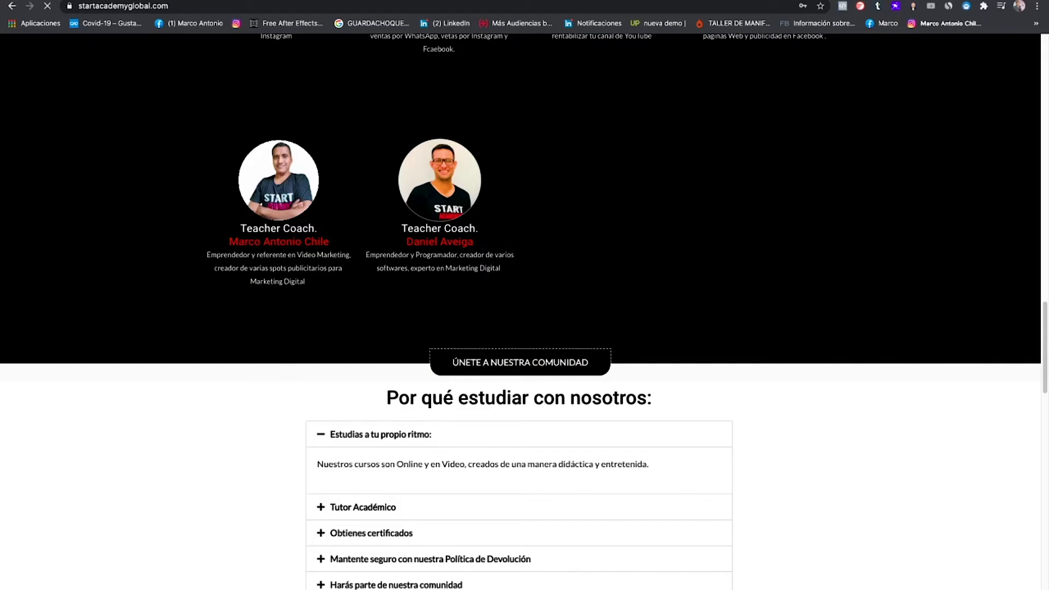